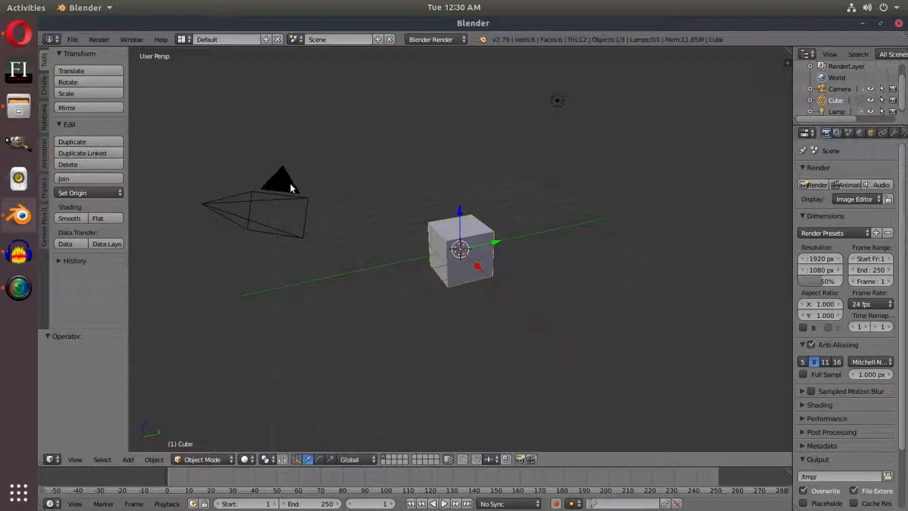
Select the camera object and look at the cube through the camera's view
{"action": "middle_click_drag", "start_coordinate": [469, 282], "coordinate": [562, 151]}
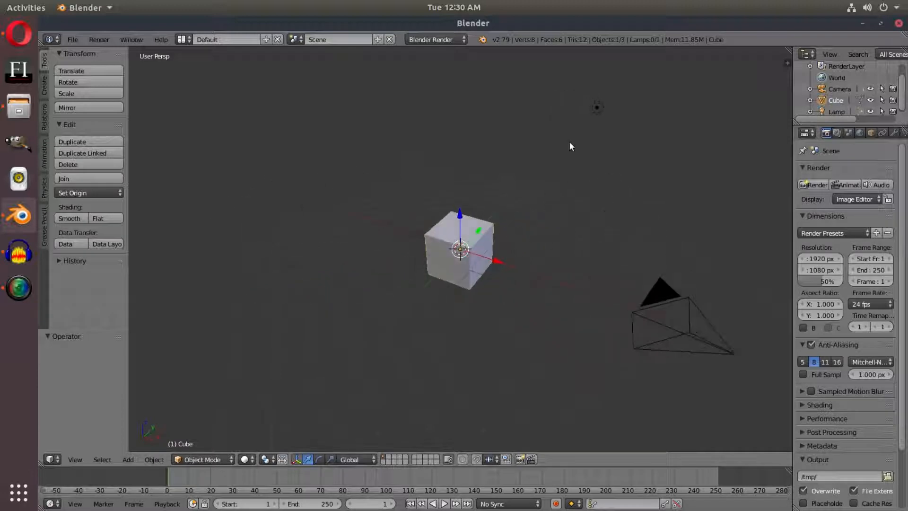
{"action": "right_click", "coordinate": [666, 309]}
{"action": "key", "text": "KP_0"}
{"action": "middle_click_drag", "start_coordinate": [578, 268], "coordinate": [607, 263]}
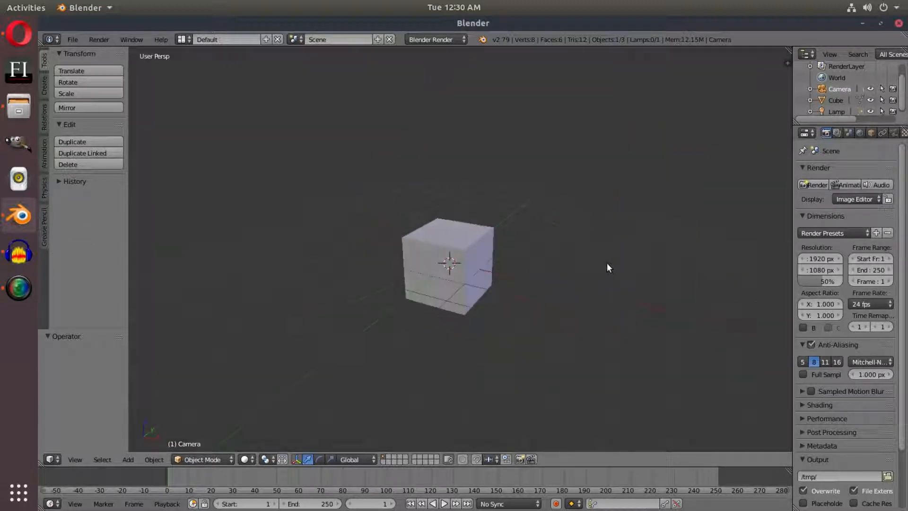
{"action": "scroll", "coordinate": [562, 245], "scroll_direction": "down", "scroll_amount": 4}
{"action": "mouse_move", "coordinate": [562, 246]}
{"action": "middle_mouse_down"}
{"action": "mouse_move", "coordinate": [459, 271]}
{"action": "mouse_move", "coordinate": [564, 258]}
{"action": "middle_mouse_up"}
{"action": "scroll", "coordinate": [505, 268], "scroll_direction": "up", "scroll_amount": 2}
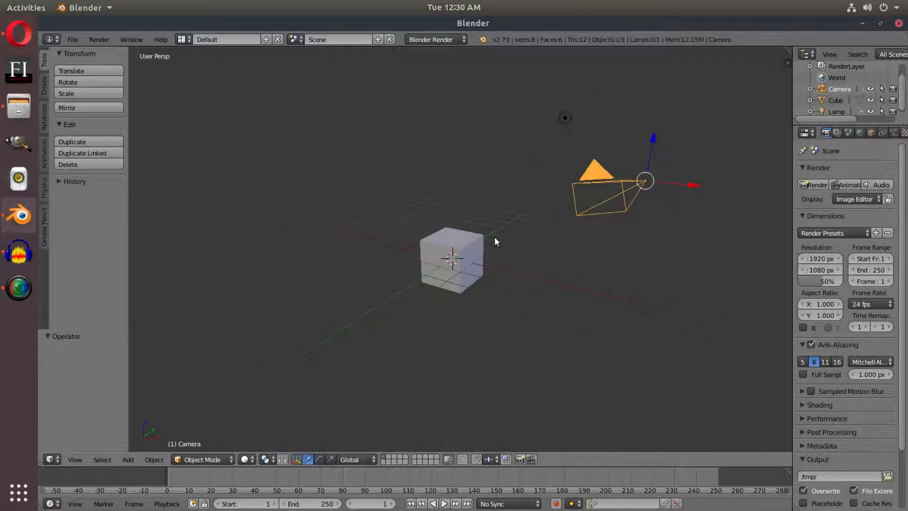
{"action": "key", "text": "KP_0"}
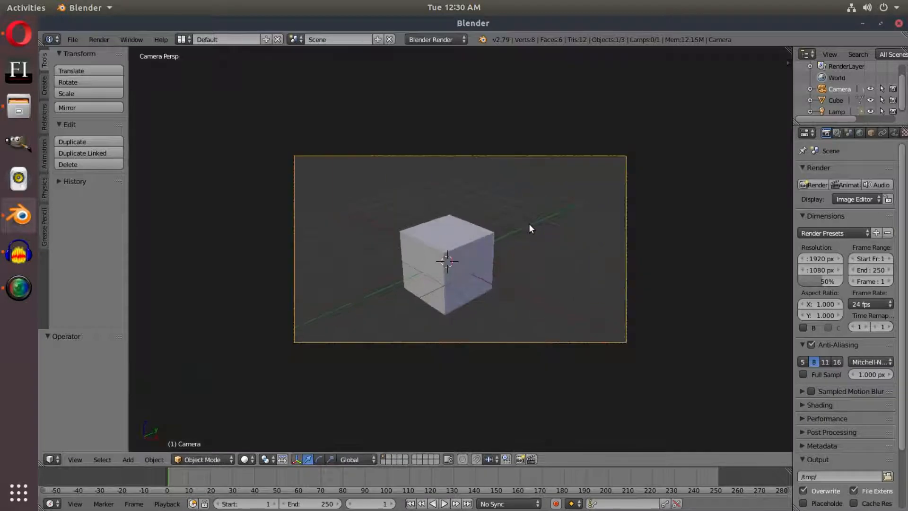
{"action": "right_click", "coordinate": [472, 242]}
{"action": "right_click", "coordinate": [622, 156]}
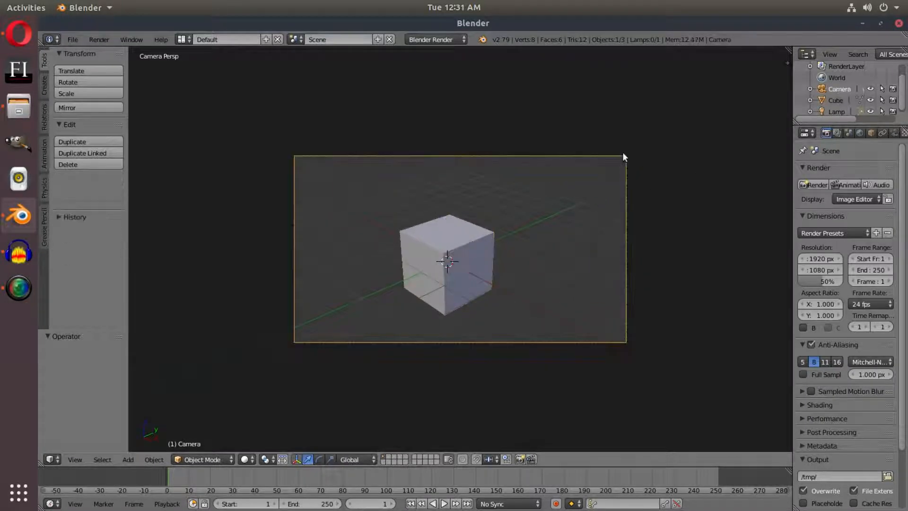
Reframe the camera lower and farther from the cube with Lock Camera to View, switching the lock off when done
{"action": "key", "text": "n"}
{"action": "scroll", "coordinate": [730, 291], "scroll_direction": "down", "scroll_amount": 5}
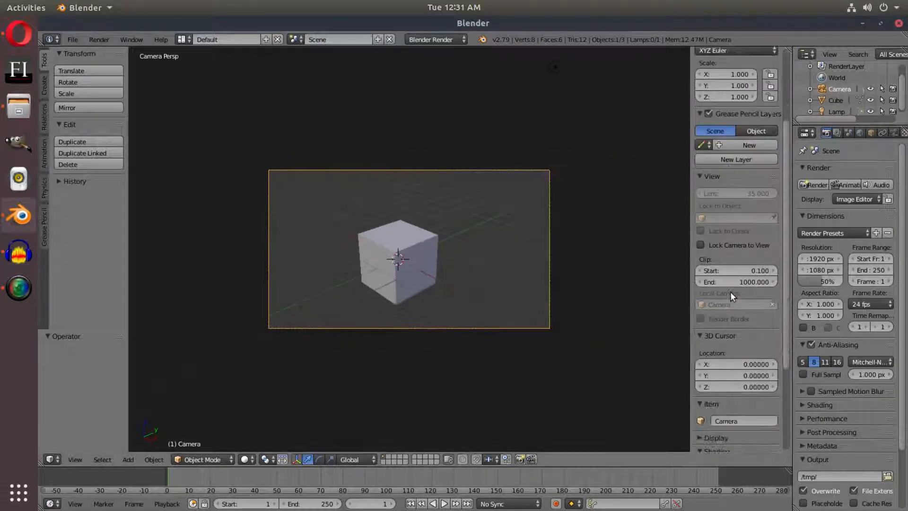
{"action": "left_click", "coordinate": [723, 245]}
{"action": "middle_click_drag", "start_coordinate": [497, 334], "coordinate": [517, 317]}
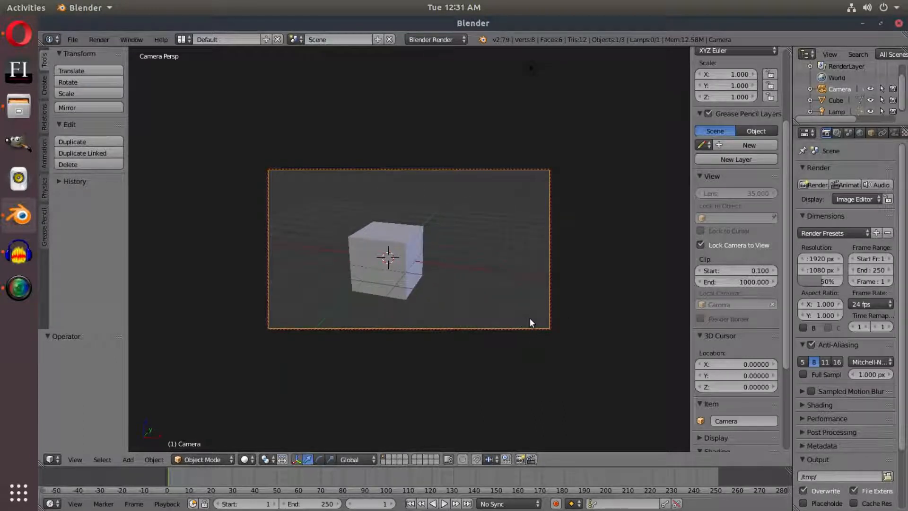
{"action": "middle_click_drag", "start_coordinate": [502, 276], "coordinate": [523, 249]}
{"action": "scroll", "coordinate": [518, 240], "scroll_direction": "down", "scroll_amount": 2}
{"action": "scroll", "coordinate": [523, 249], "scroll_direction": "up", "scroll_amount": 3}
{"action": "scroll", "coordinate": [520, 241], "scroll_direction": "down", "scroll_amount": 1}
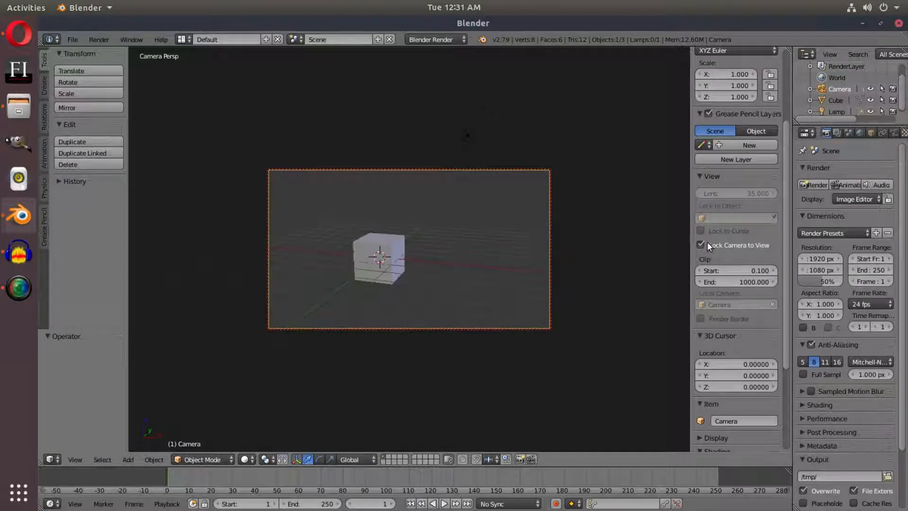
{"action": "left_click", "coordinate": [707, 245]}
{"action": "scroll", "coordinate": [429, 267], "scroll_direction": "up", "scroll_amount": 3}
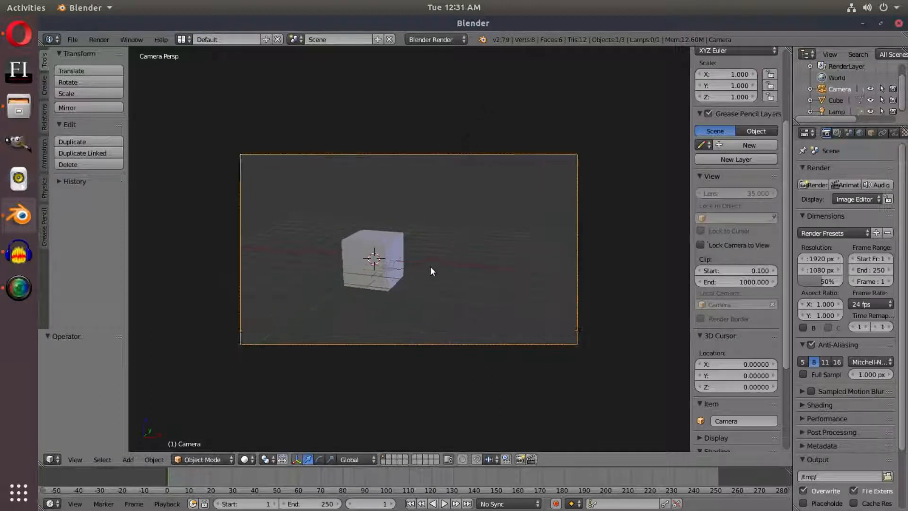
Scale the cube up uniformly by about 1.7
{"action": "middle_click_drag", "start_coordinate": [455, 268], "coordinate": [481, 294]}
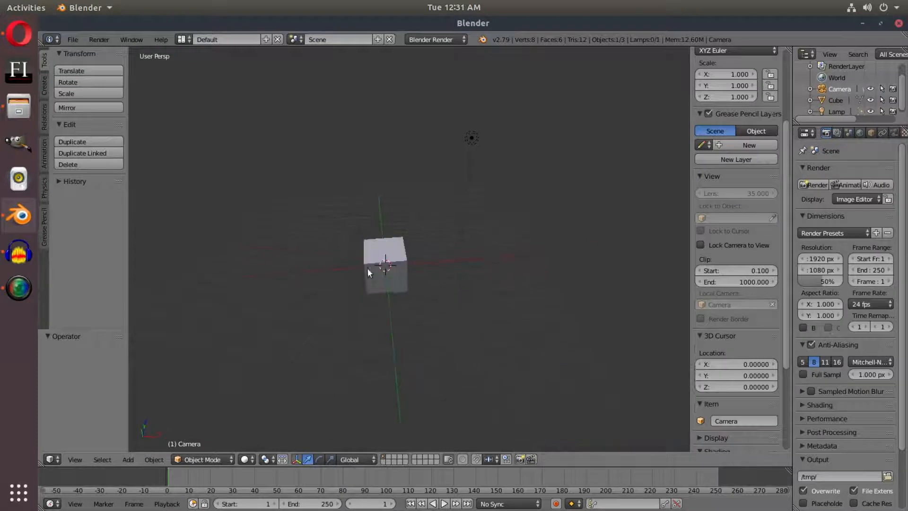
{"action": "right_click", "coordinate": [367, 267]}
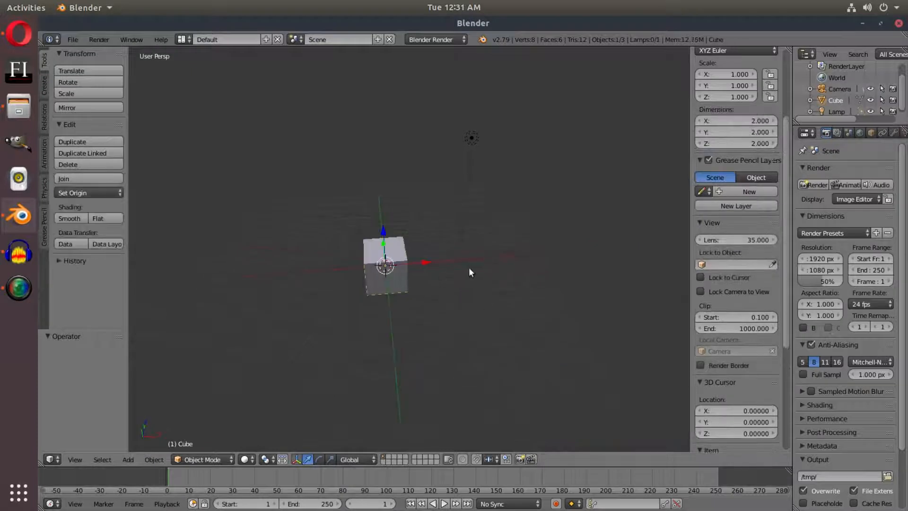
{"action": "key", "text": "s"}
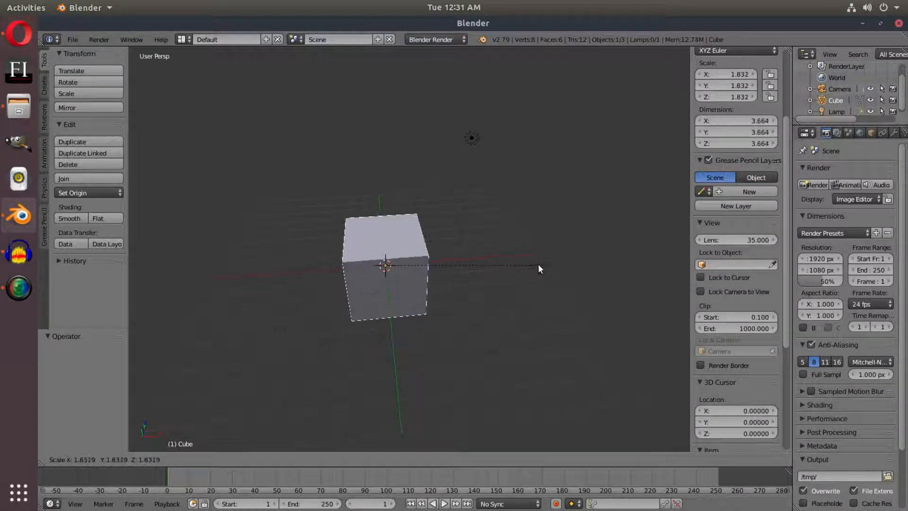
{"action": "left_click", "coordinate": [529, 268]}
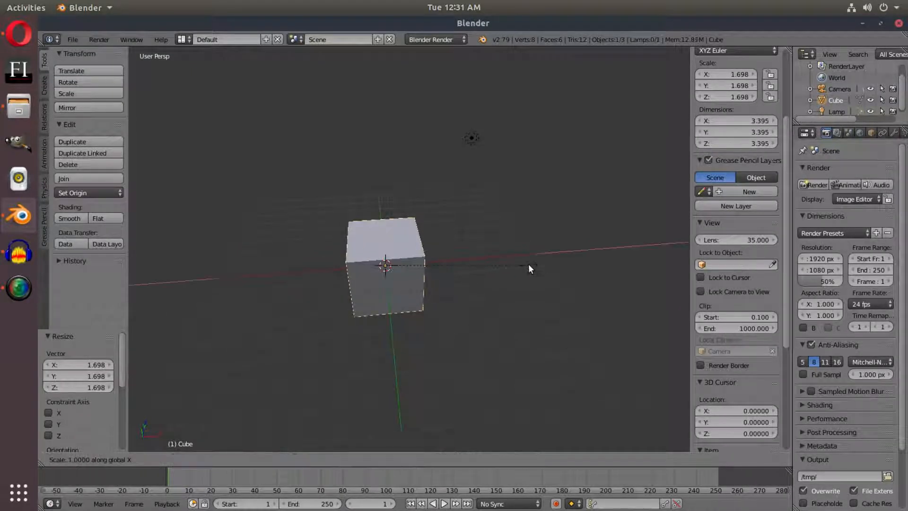
Stretch the cube into a box about 9.13 units long on X and about 4.95 units on Y
{"action": "key", "text": "s"}
{"action": "key", "text": "x"}
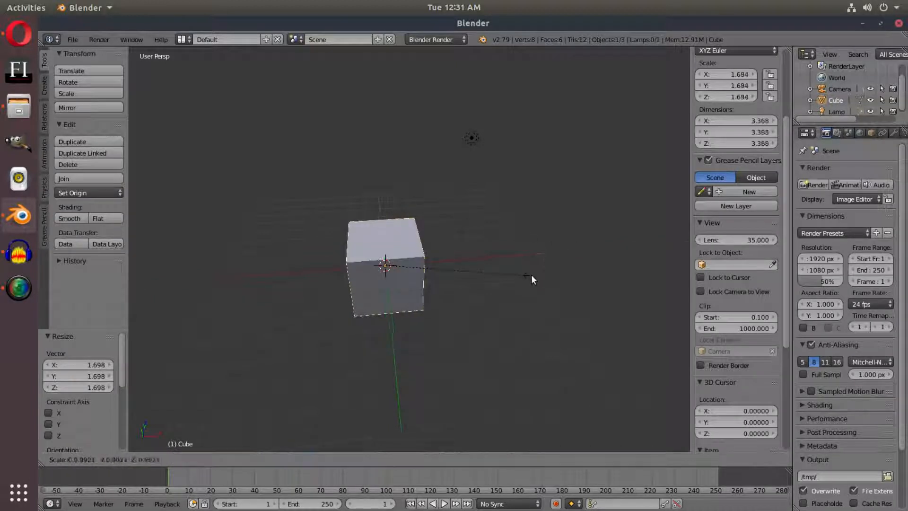
{"action": "left_click", "coordinate": [228, 268]}
{"action": "middle_click_drag", "start_coordinate": [228, 268], "coordinate": [347, 271]}
{"action": "key", "text": "s"}
{"action": "key", "text": "y"}
{"action": "left_click", "coordinate": [503, 253]}
{"action": "middle_click_drag", "start_coordinate": [503, 253], "coordinate": [404, 291]}
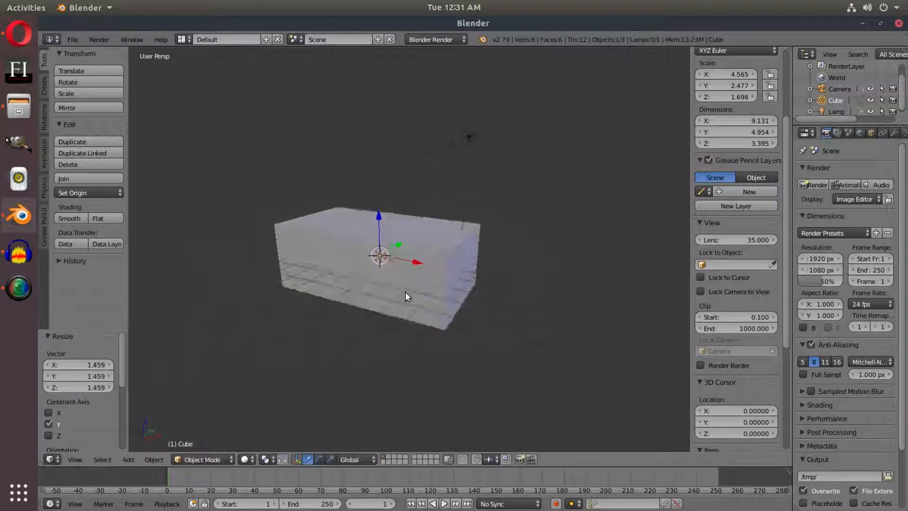
Move the camera and rotate it about -7.5° around global Z to centre the box in the camera frame
{"action": "key", "text": "KP_0"}
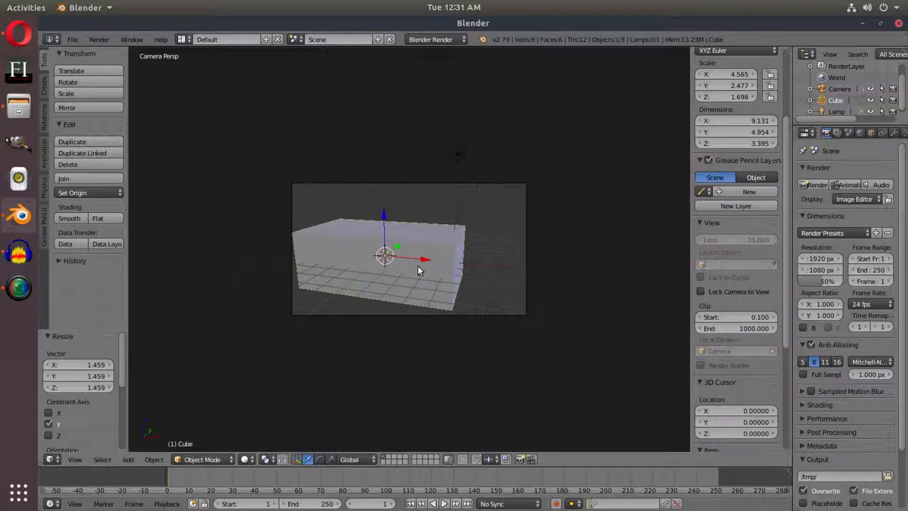
{"action": "right_click", "coordinate": [525, 239]}
{"action": "key", "text": "g"}
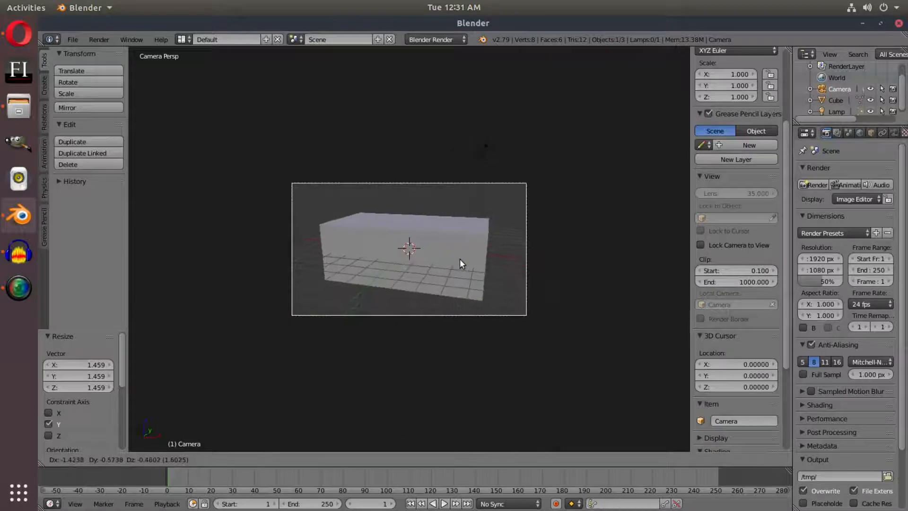
{"action": "left_click", "coordinate": [467, 229]}
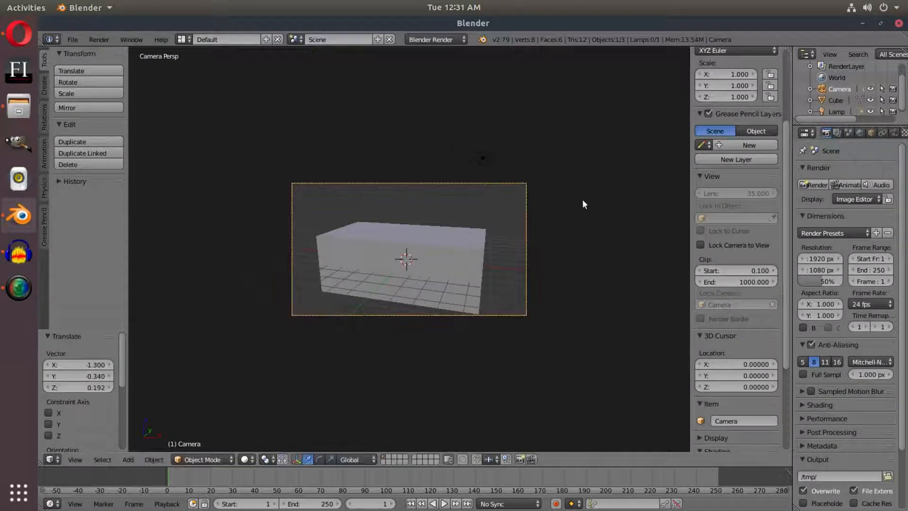
{"action": "key", "text": "r"}
{"action": "key", "text": "z"}
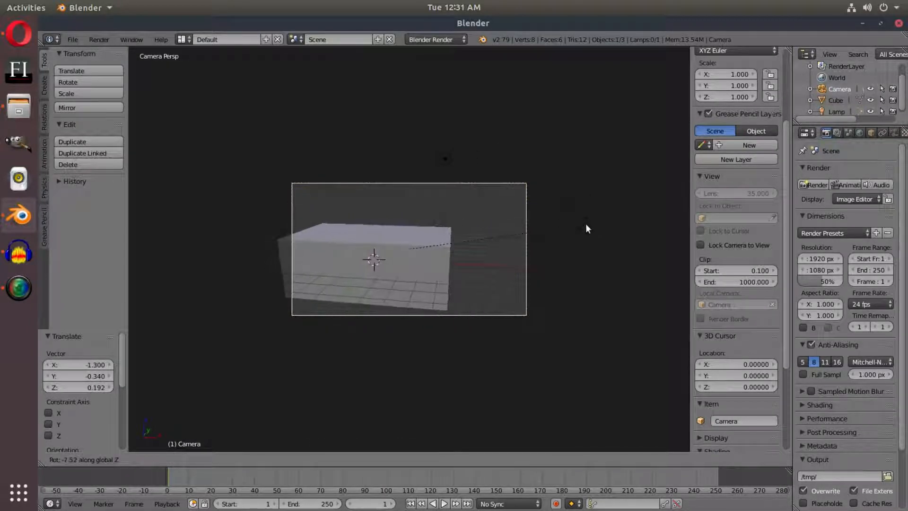
{"action": "left_click", "coordinate": [585, 223]}
{"action": "key", "text": "g"}
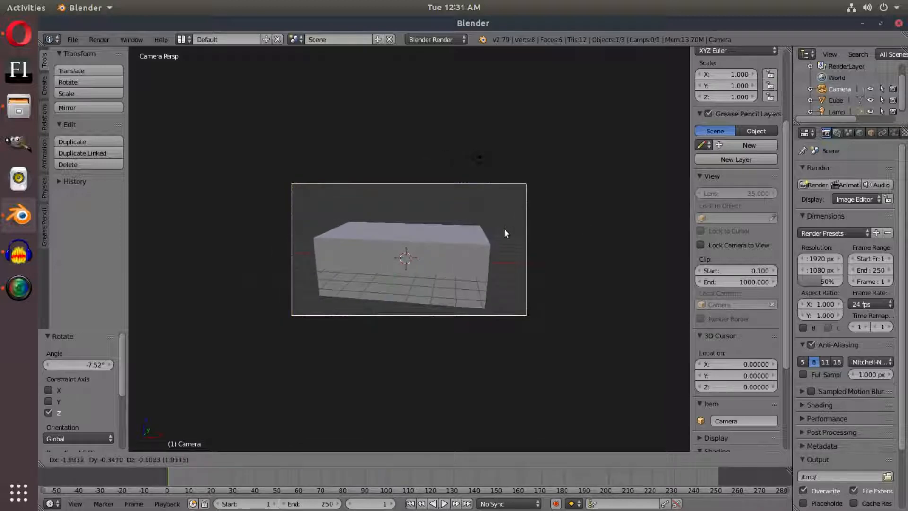
{"action": "left_click", "coordinate": [504, 226]}
Pull the camera back about 1.3 units along its local Z and shift it to frame the whole box
{"action": "key", "text": "g"}
{"action": "key", "text": "z"}
{"action": "key", "text": "z"}
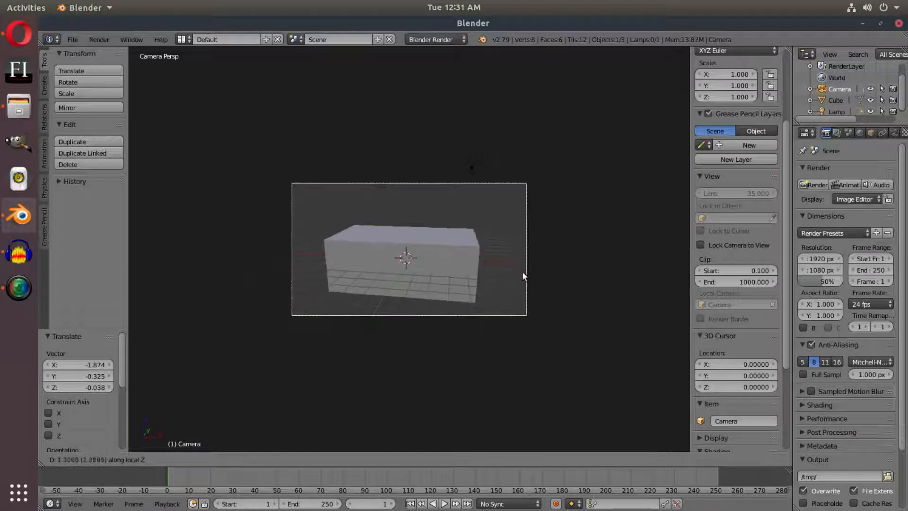
{"action": "left_click", "coordinate": [522, 273]}
{"action": "key", "text": "g"}
{"action": "left_click", "coordinate": [504, 256]}
{"action": "scroll", "coordinate": [472, 169], "scroll_direction": "up", "scroll_amount": 3}
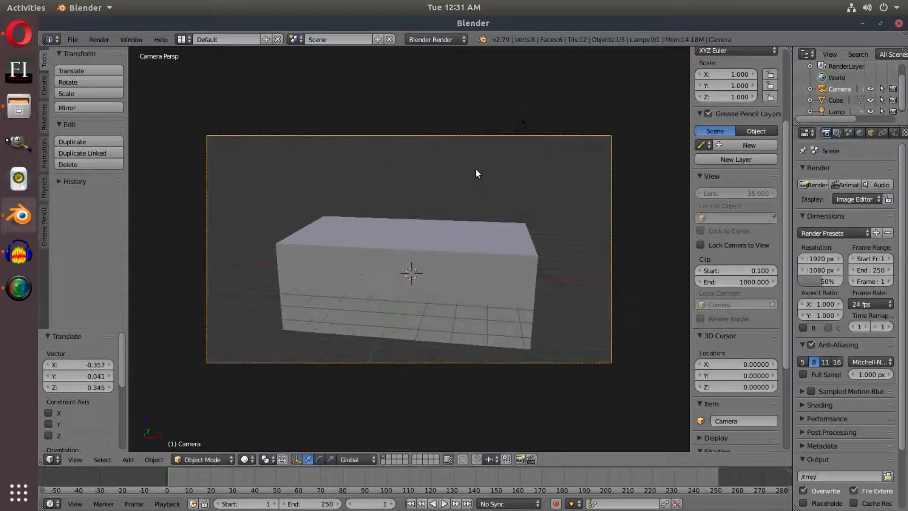
Change the lamp's type to Sun
{"action": "right_click", "coordinate": [526, 122]}
{"action": "left_click", "coordinate": [893, 133]}
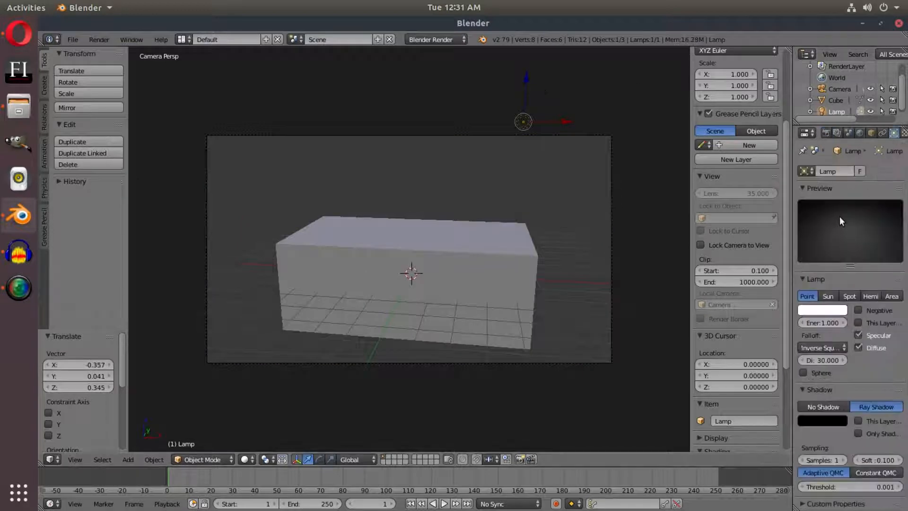
{"action": "left_click", "coordinate": [831, 295]}
Switch the render engine to Cycles Render and widen the properties area beside the 3D view
{"action": "left_click", "coordinate": [424, 39]}
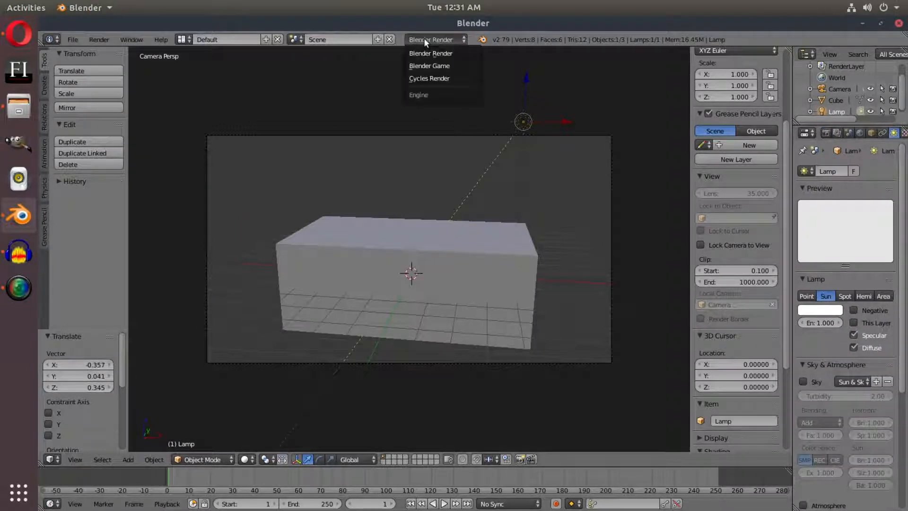
{"action": "left_click", "coordinate": [437, 78]}
{"action": "left_click_drag", "start_coordinate": [690, 235], "coordinate": [727, 261]}
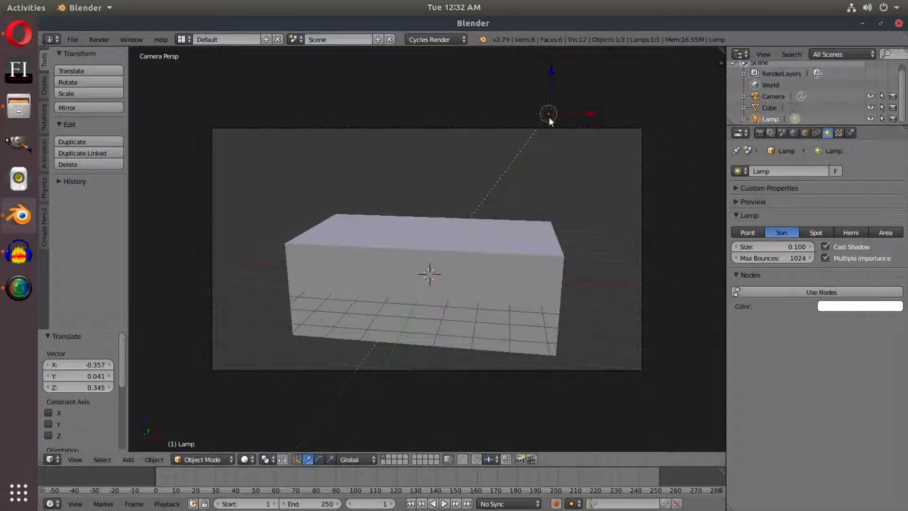
Apply the scale of the box
{"action": "right_click", "coordinate": [521, 246]}
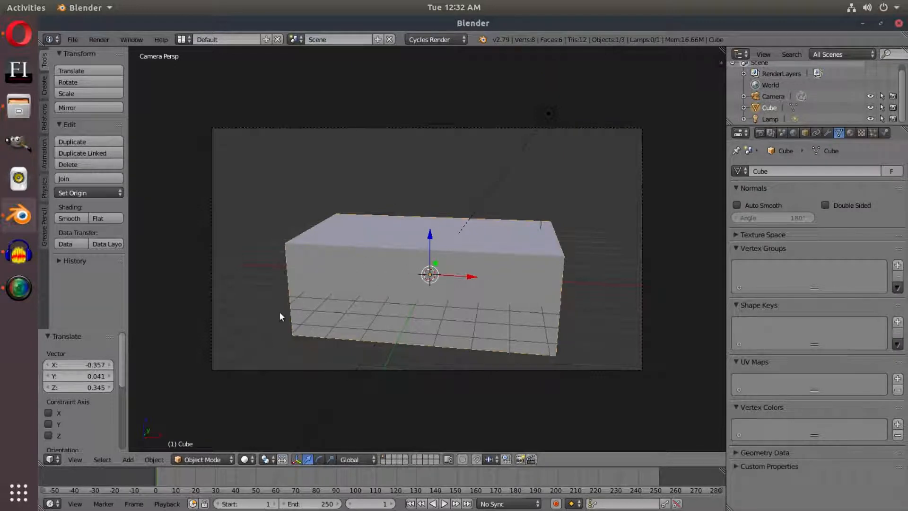
{"action": "left_click", "coordinate": [157, 459]}
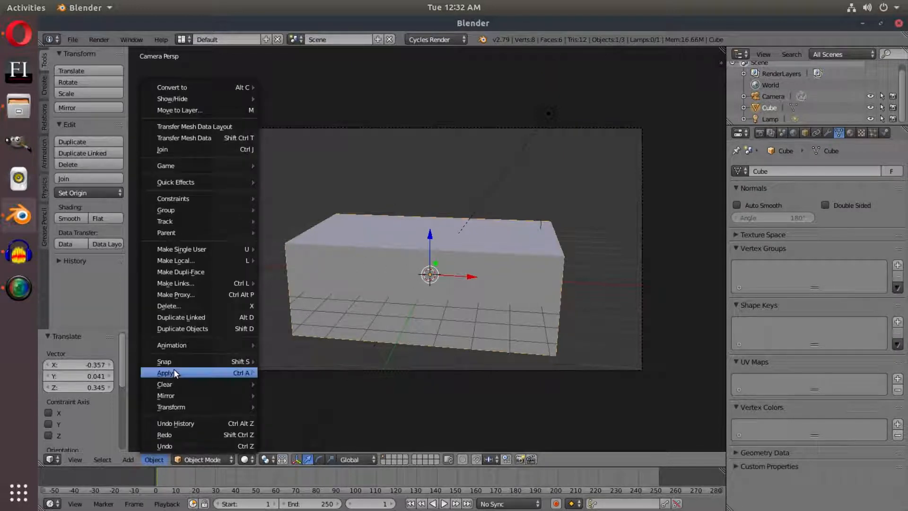
{"action": "mouse_move", "coordinate": [174, 371]}
{"action": "left_click", "coordinate": [310, 261]}
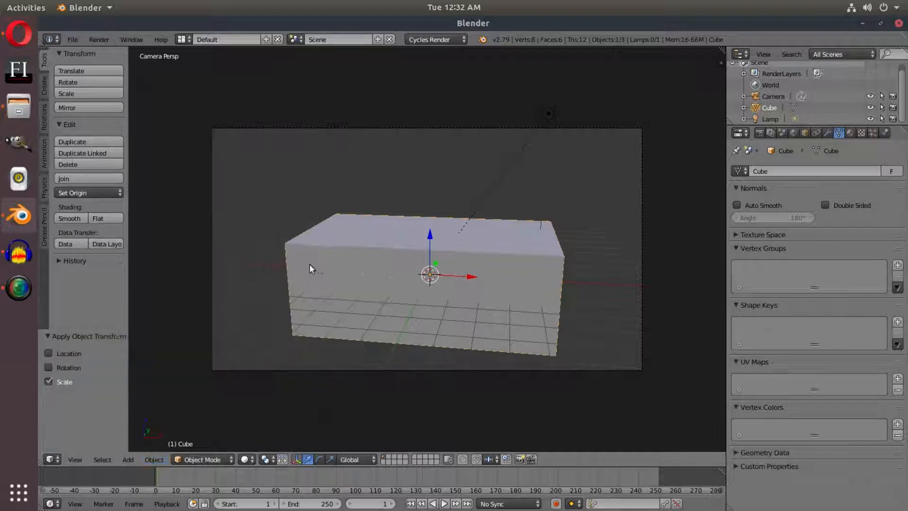
Set the animation's start frame and current frame to 0
{"action": "middle_click_drag", "start_coordinate": [487, 288], "coordinate": [530, 273]}
{"action": "left_click", "coordinate": [217, 503]}
{"action": "key", "text": "alt+a"}
{"action": "middle_click_drag", "start_coordinate": [384, 272], "coordinate": [563, 217]}
Apply the box's scale once more with the timeline at frame 0
{"action": "left_click", "coordinate": [156, 459]}
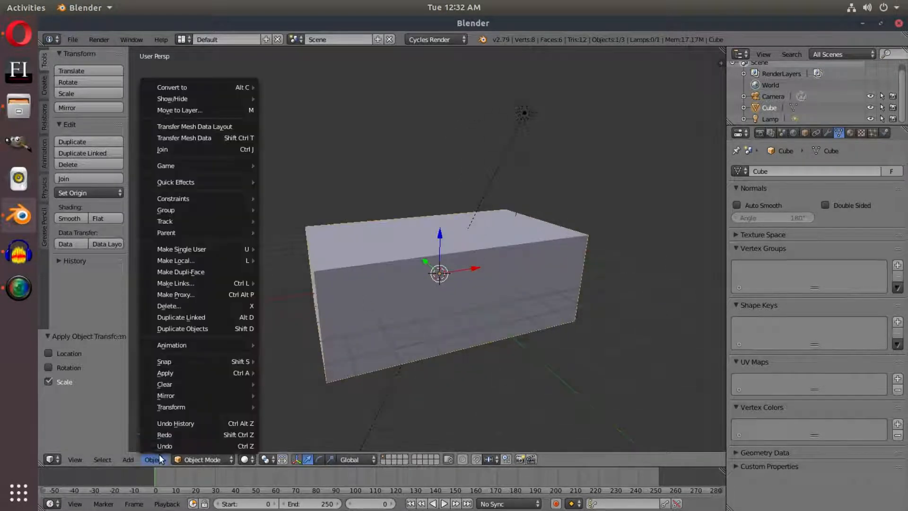
{"action": "middle_click_drag", "start_coordinate": [474, 301], "coordinate": [377, 211]}
{"action": "middle_click_drag", "start_coordinate": [416, 317], "coordinate": [486, 328]}
{"action": "left_click", "coordinate": [152, 459]}
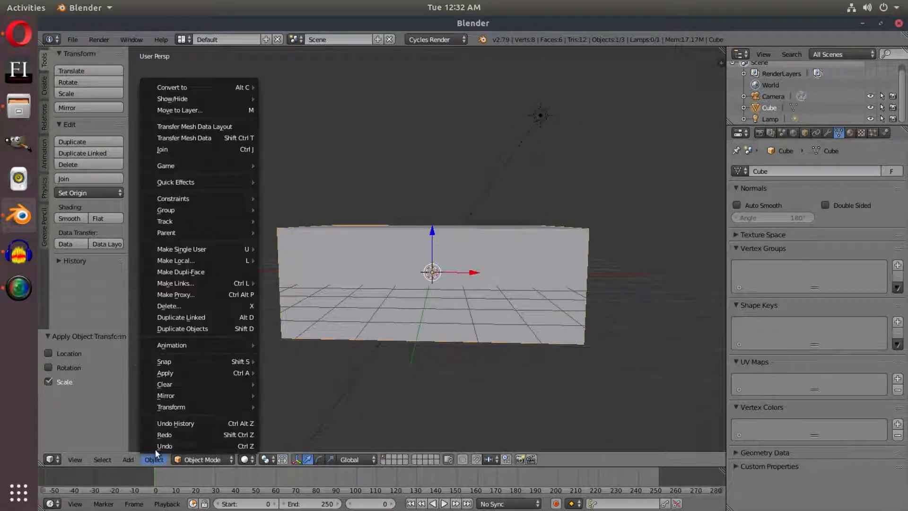
{"action": "mouse_move", "coordinate": [182, 371]}
{"action": "left_click", "coordinate": [294, 263]}
Enable Fluid physics on the box
{"action": "middle_click_drag", "start_coordinate": [561, 357], "coordinate": [469, 276]}
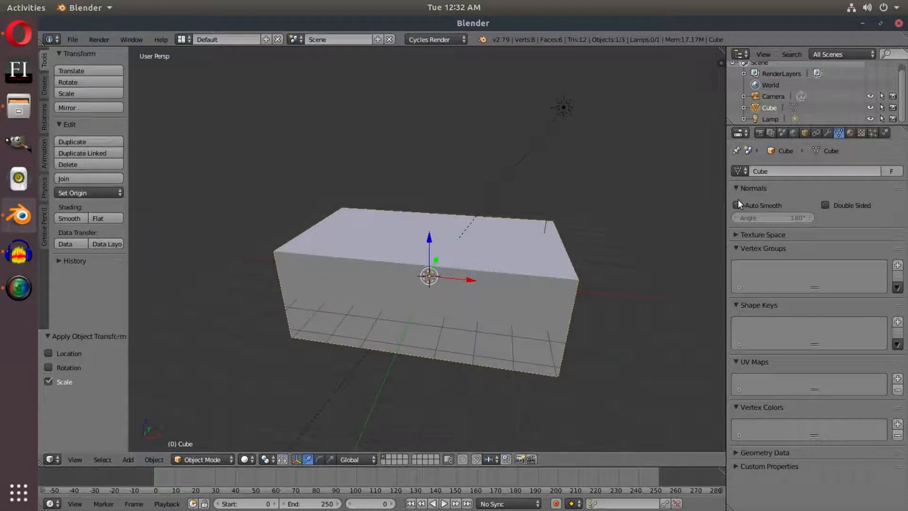
{"action": "middle_click_drag", "start_coordinate": [661, 227], "coordinate": [720, 195]}
{"action": "middle_click_drag", "start_coordinate": [535, 214], "coordinate": [535, 221]}
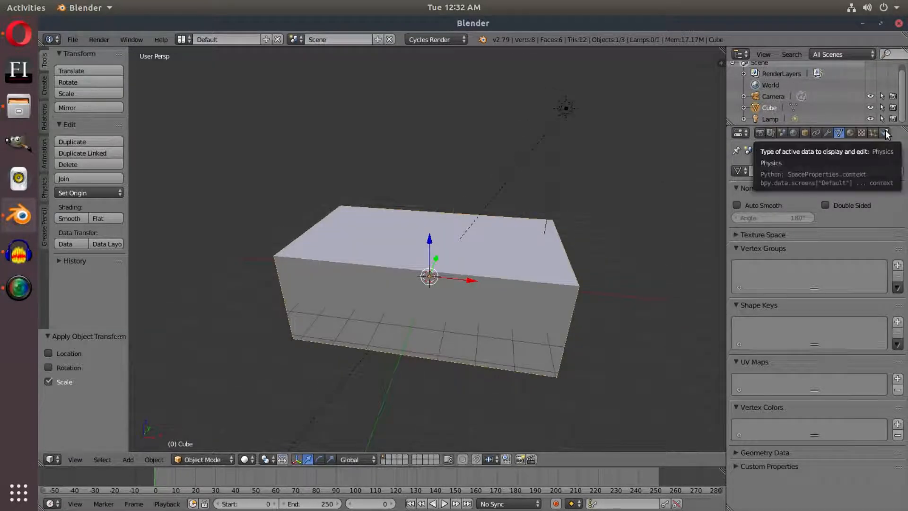
{"action": "left_click", "coordinate": [885, 133]}
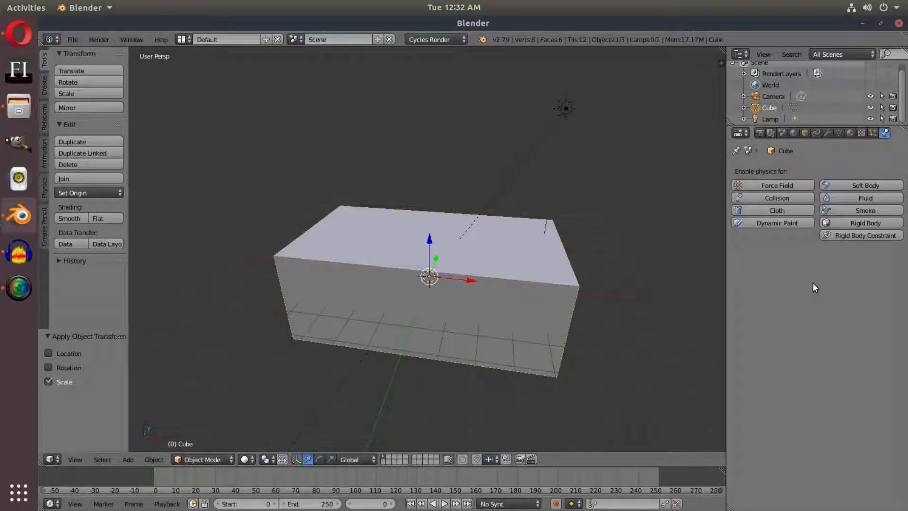
{"action": "left_click", "coordinate": [845, 198]}
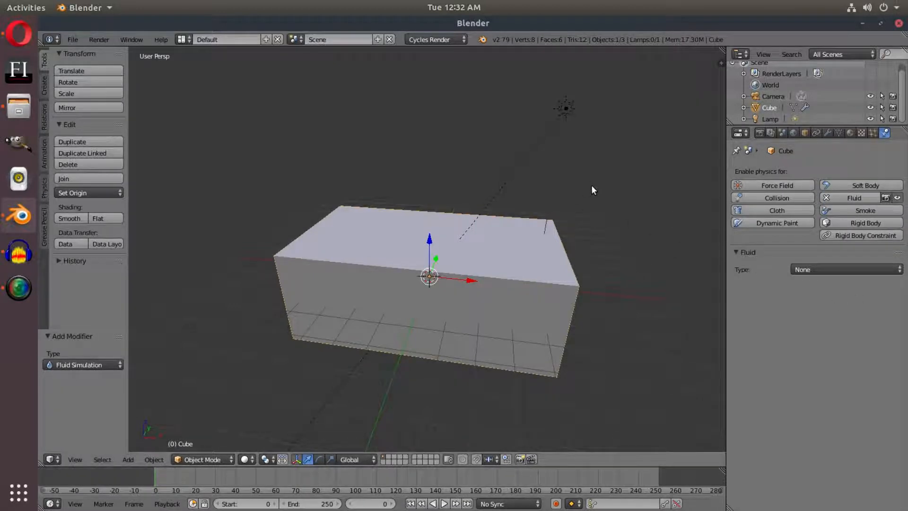
Duplicate the fluid box and keep the copy in the same position as the original
{"action": "mouse_move", "coordinate": [568, 245]}
{"action": "middle_mouse_down"}
{"action": "mouse_move", "coordinate": [570, 225]}
{"action": "mouse_move", "coordinate": [572, 237]}
{"action": "middle_mouse_up"}
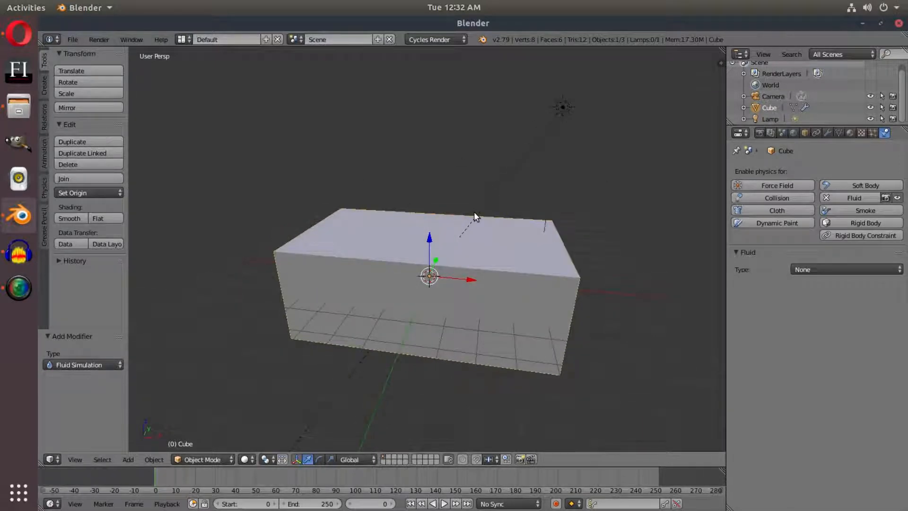
{"action": "key", "text": "shift+d"}
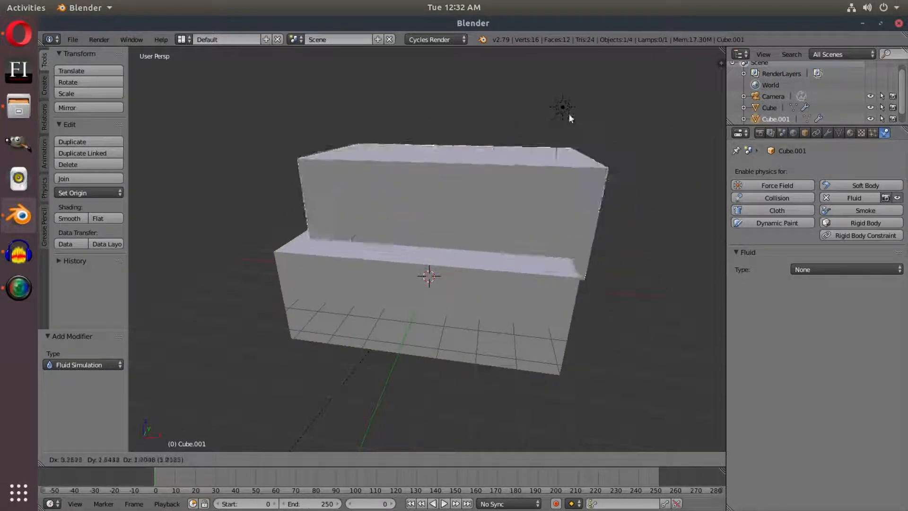
{"action": "right_click", "coordinate": [551, 158]}
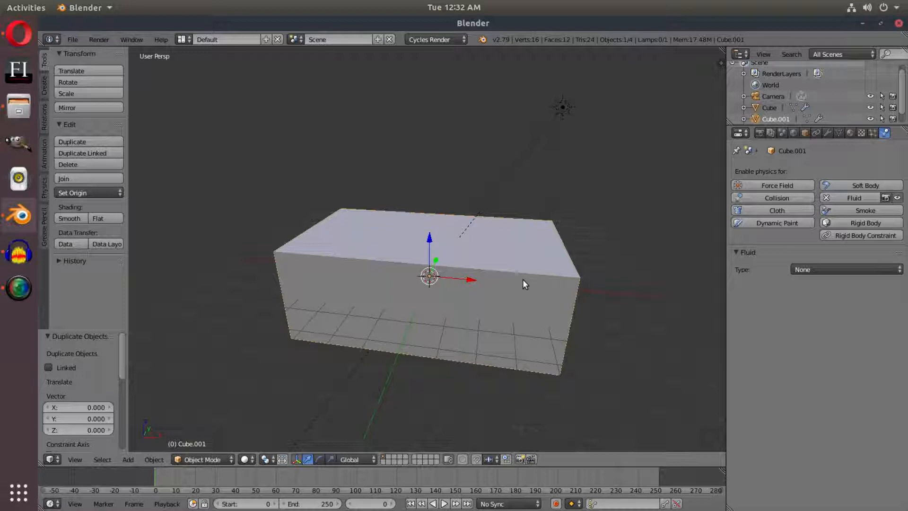
Raise the top face of the duplicated box along Z to make it much taller than the original
{"action": "key", "text": "Tab"}
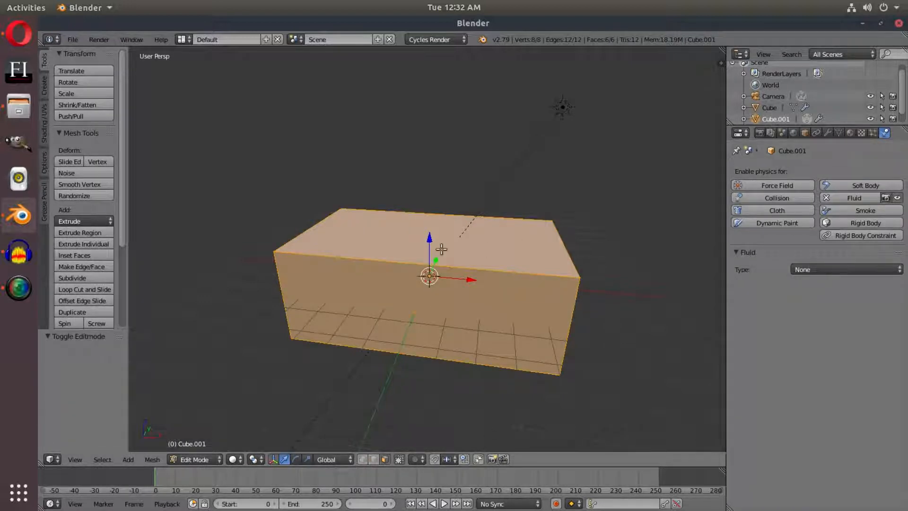
{"action": "right_click", "coordinate": [432, 238]}
{"action": "mouse_move", "coordinate": [471, 348]}
{"action": "middle_mouse_down"}
{"action": "mouse_move", "coordinate": [486, 330]}
{"action": "mouse_move", "coordinate": [466, 359]}
{"action": "middle_mouse_up"}
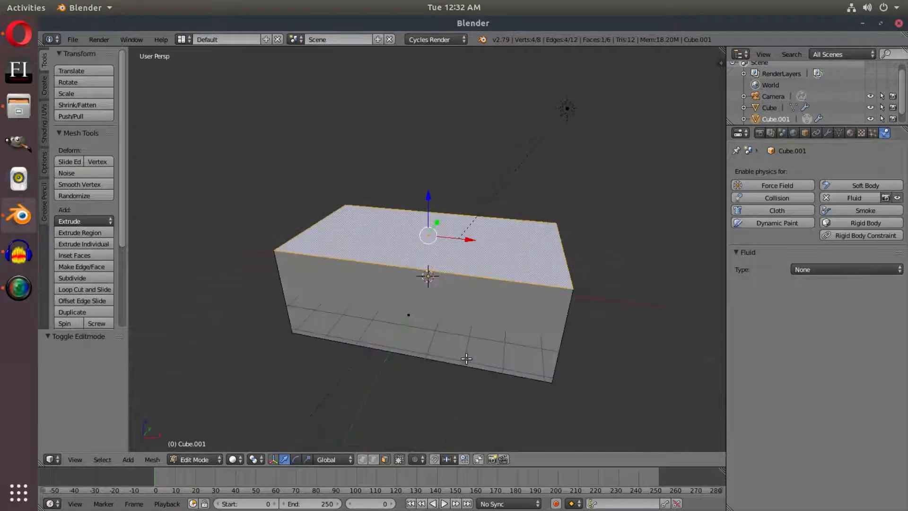
{"action": "left_click_drag", "start_coordinate": [430, 199], "coordinate": [447, 94]}
{"action": "middle_click_drag", "start_coordinate": [447, 95], "coordinate": [567, 358]}
{"action": "key", "text": "Tab"}
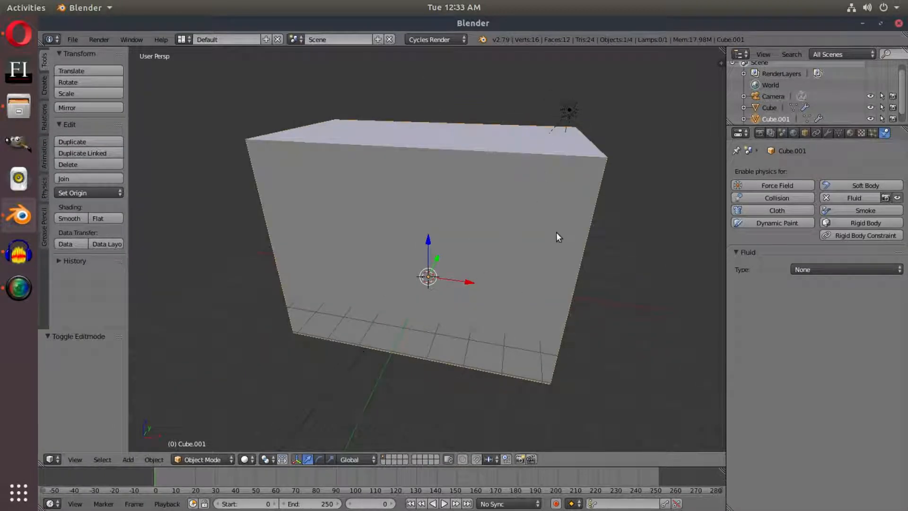
Scale the tall box uniformly by about 1.014 and show the scene in wireframe
{"action": "key", "text": "s"}
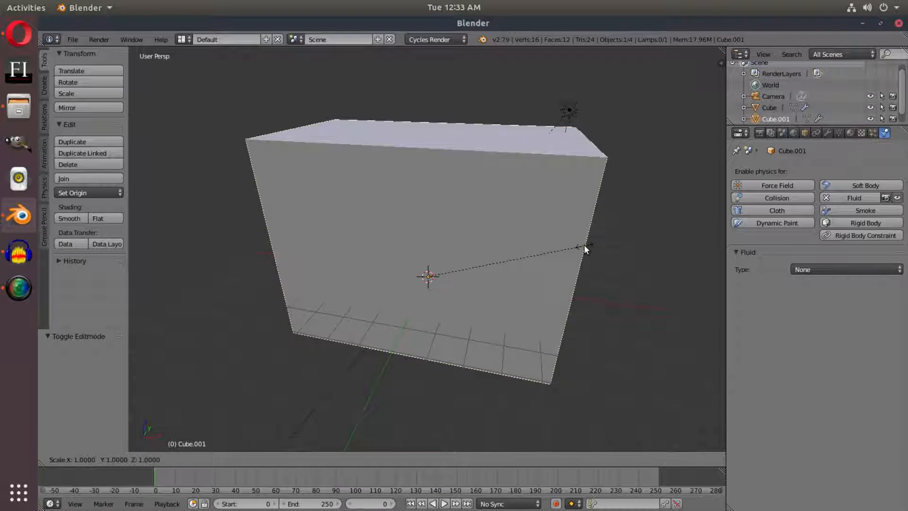
{"action": "left_click", "coordinate": [586, 245]}
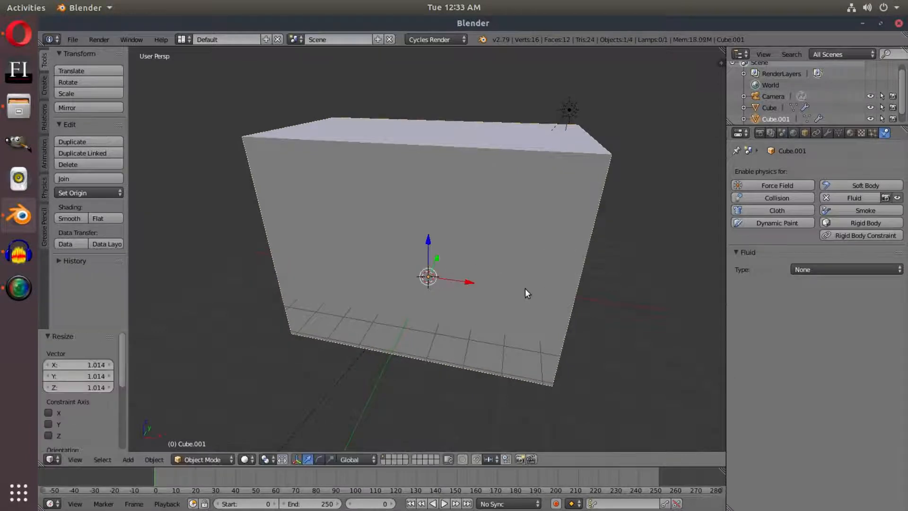
{"action": "middle_click_drag", "start_coordinate": [525, 288], "coordinate": [524, 280]}
{"action": "key", "text": "z"}
{"action": "scroll", "coordinate": [513, 320], "scroll_direction": "up", "scroll_amount": 2}
{"action": "middle_click_drag", "start_coordinate": [653, 325], "coordinate": [475, 216], "text": "shift"}
Raise the tall box's top face further along Z in its mesh
{"action": "key", "text": "Tab"}
{"action": "left_click_drag", "start_coordinate": [399, 113], "coordinate": [405, 58]}
{"action": "middle_click_drag", "start_coordinate": [474, 190], "coordinate": [489, 280]}
{"action": "key", "text": "Tab"}
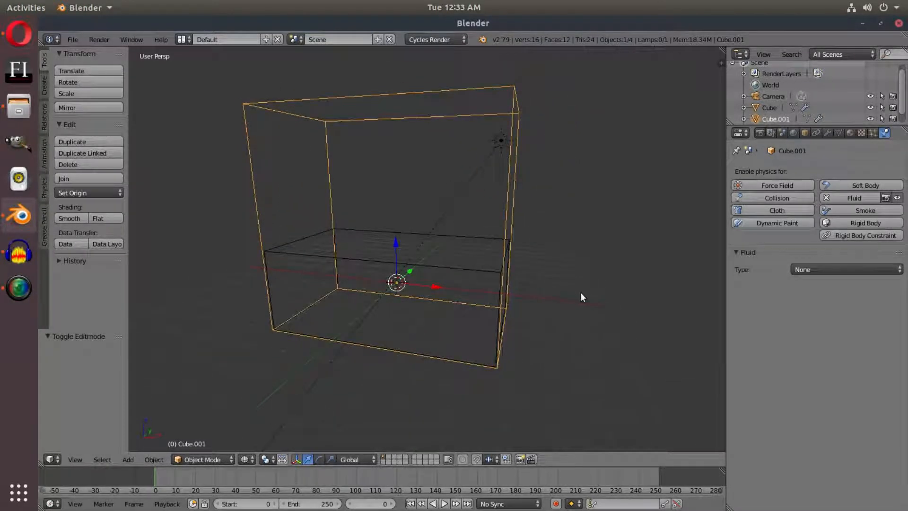
Fit the tall box closely around the low box by scaling it uniformly by about 0.986 and again by 1.001
{"action": "key", "text": "s"}
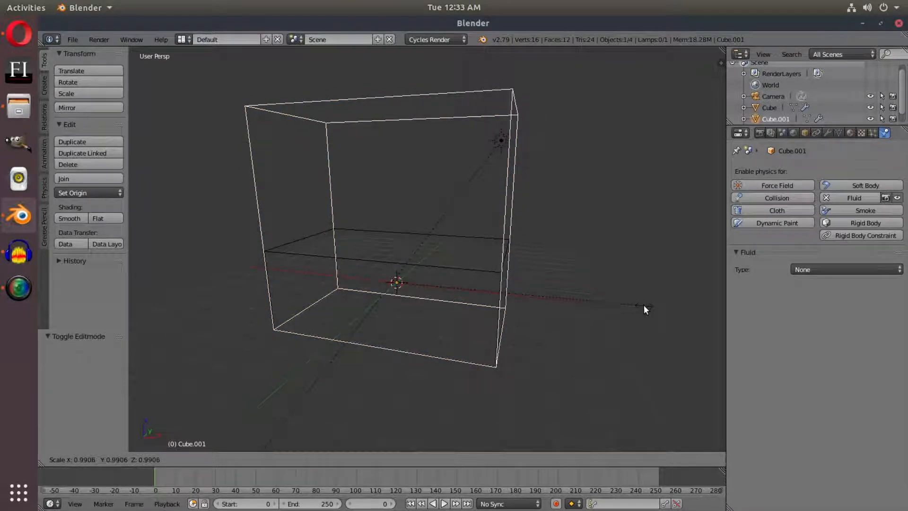
{"action": "left_click", "coordinate": [642, 305]}
{"action": "scroll", "coordinate": [627, 310], "scroll_direction": "up", "scroll_amount": 4}
{"action": "middle_click_drag", "start_coordinate": [626, 310], "coordinate": [621, 234], "text": "shift"}
{"action": "scroll", "coordinate": [586, 288], "scroll_direction": "up", "scroll_amount": 1}
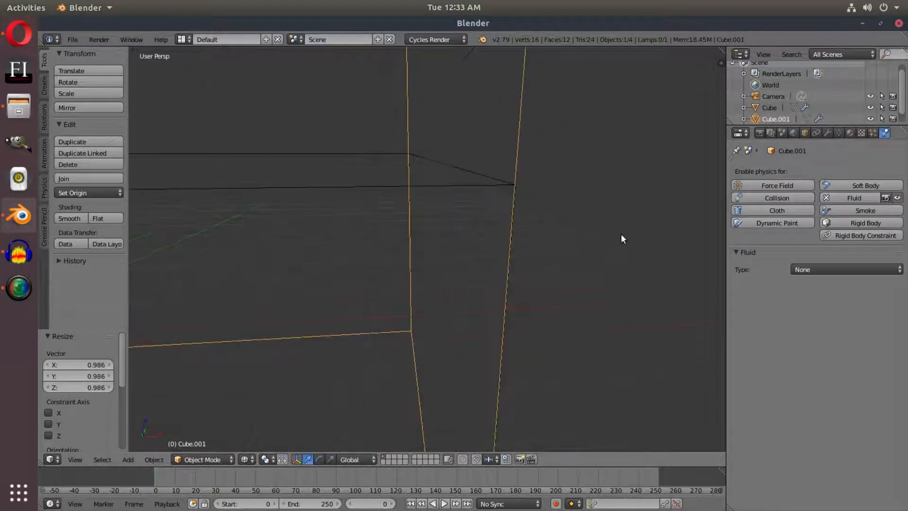
{"action": "key", "text": "s"}
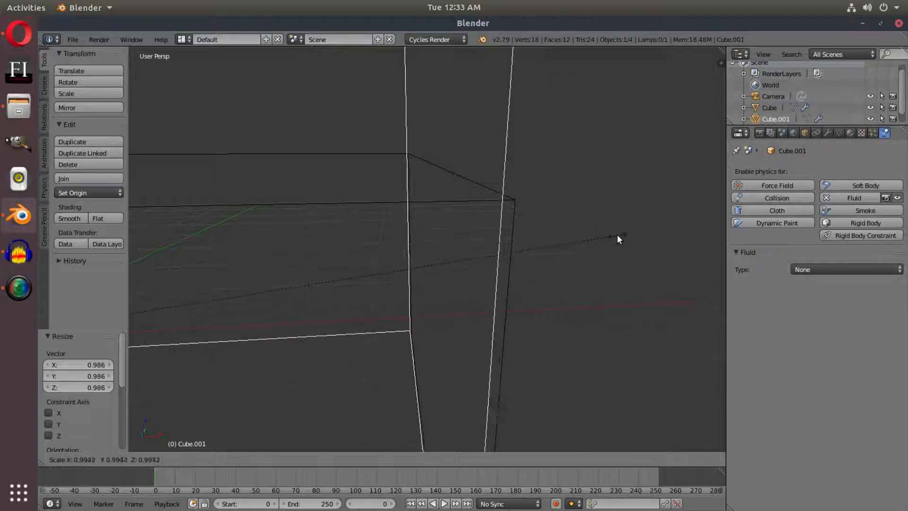
{"action": "left_click", "coordinate": [622, 235]}
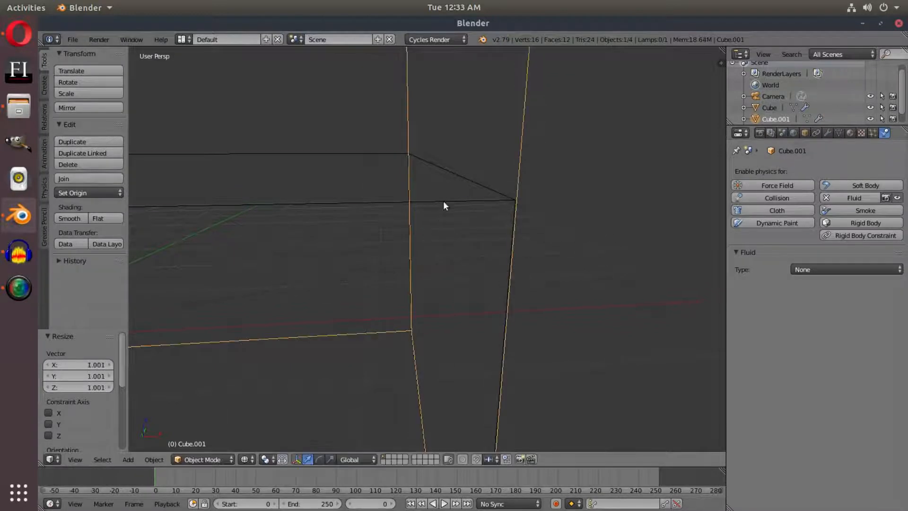
{"action": "scroll", "coordinate": [516, 197], "scroll_direction": "down", "scroll_amount": 4}
{"action": "middle_click_drag", "start_coordinate": [453, 258], "coordinate": [538, 269]}
{"action": "scroll", "coordinate": [573, 261], "scroll_direction": "down", "scroll_amount": 3}
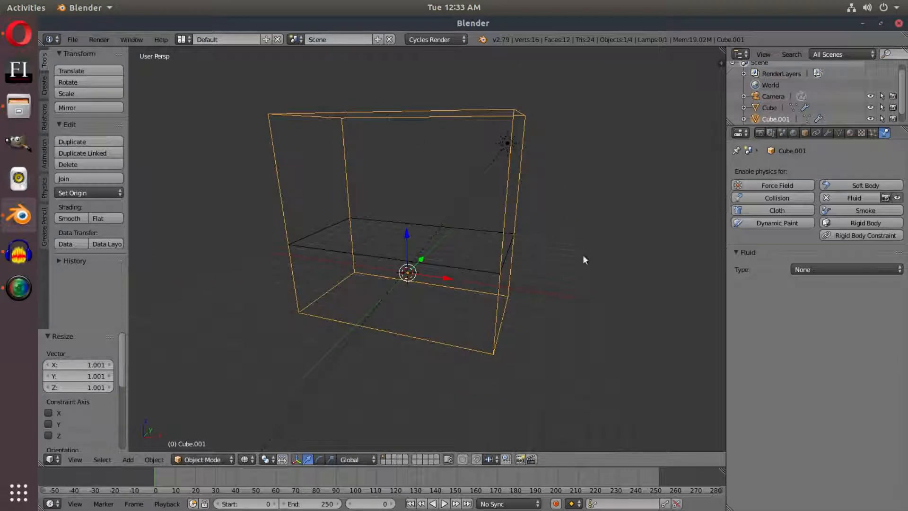
Set the fluid type of the original low box to Fluid
{"action": "right_click", "coordinate": [441, 271]}
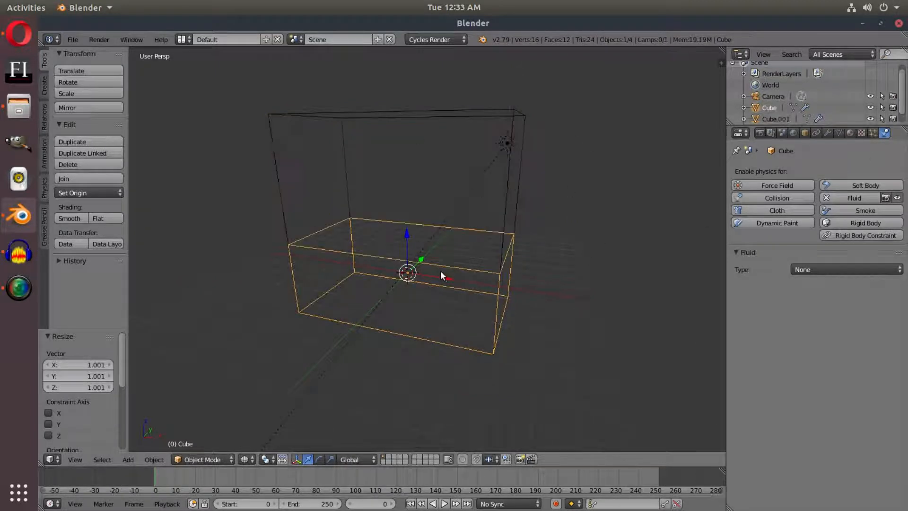
{"action": "middle_click_drag", "start_coordinate": [427, 229], "coordinate": [463, 254]}
{"action": "scroll", "coordinate": [468, 236], "scroll_direction": "up", "scroll_amount": 1}
{"action": "left_click", "coordinate": [830, 268]}
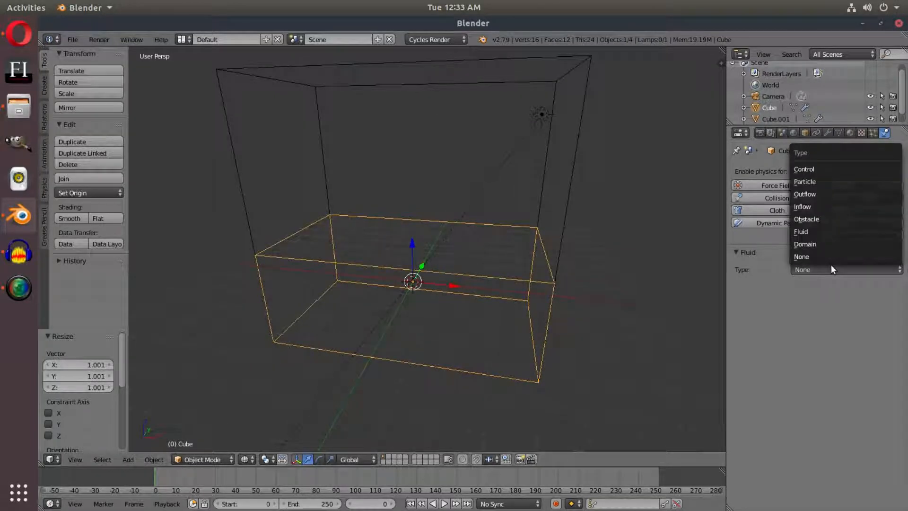
{"action": "left_click", "coordinate": [822, 232]}
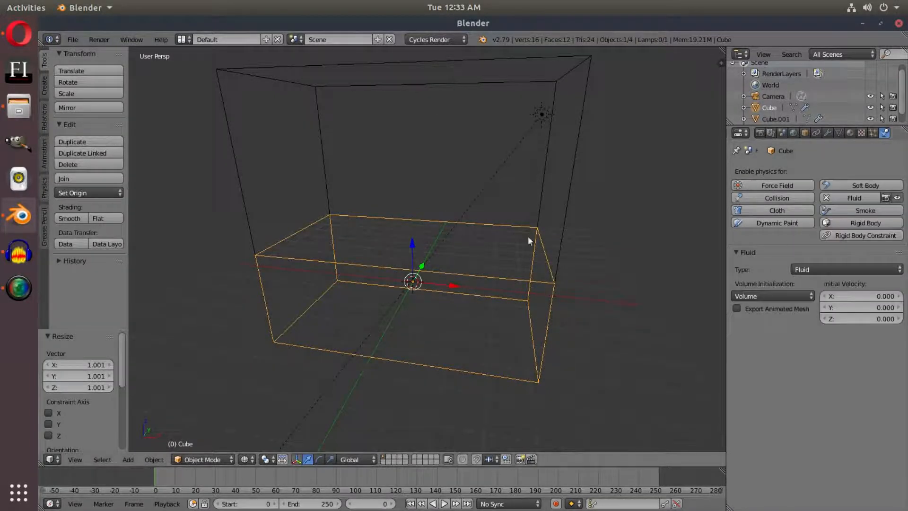
Set the fluid type of the tall outer box to Domain
{"action": "right_click", "coordinate": [579, 130]}
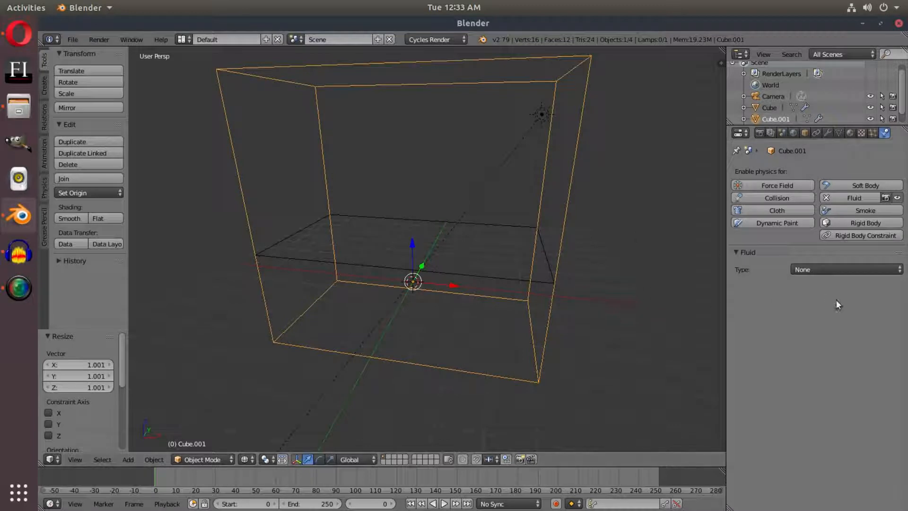
{"action": "left_click", "coordinate": [829, 269]}
{"action": "left_click", "coordinate": [801, 243]}
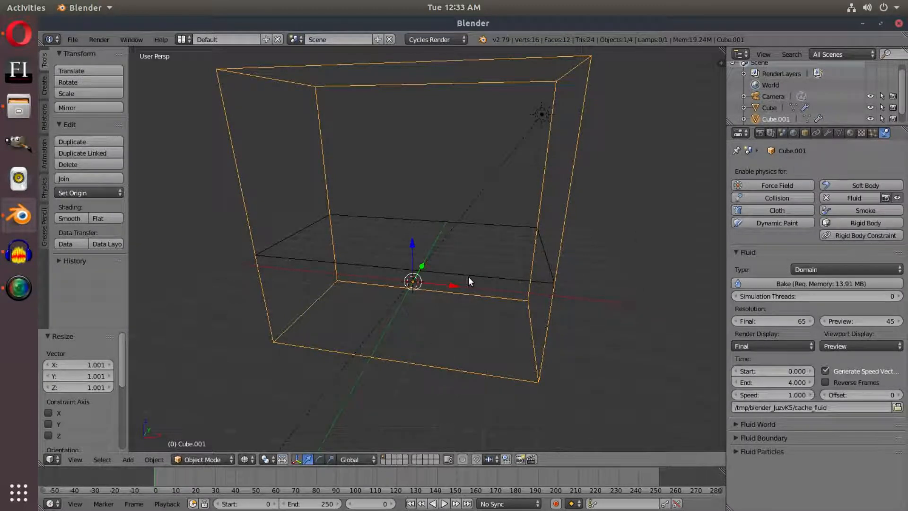
Add a cube and place it in the domain's upper part, about 5 units up along Z and slightly toward negative X
{"action": "left_click", "coordinate": [45, 85]}
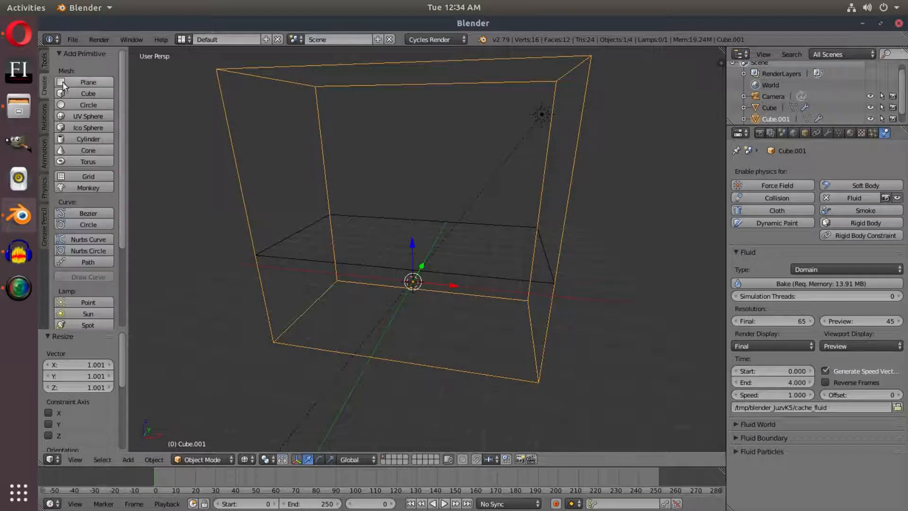
{"action": "middle_click_drag", "start_coordinate": [456, 248], "coordinate": [423, 237]}
{"action": "key", "text": "g"}
{"action": "key", "text": "z"}
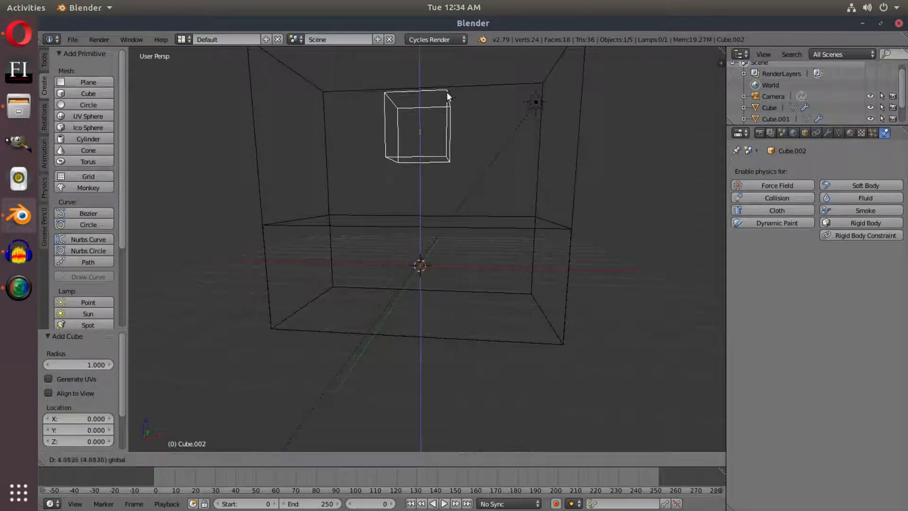
{"action": "left_click", "coordinate": [450, 89]}
{"action": "middle_click_drag", "start_coordinate": [450, 89], "coordinate": [497, 177]}
{"action": "middle_click_drag", "start_coordinate": [527, 217], "coordinate": [487, 192]}
{"action": "middle_click_drag", "start_coordinate": [508, 276], "coordinate": [535, 282]}
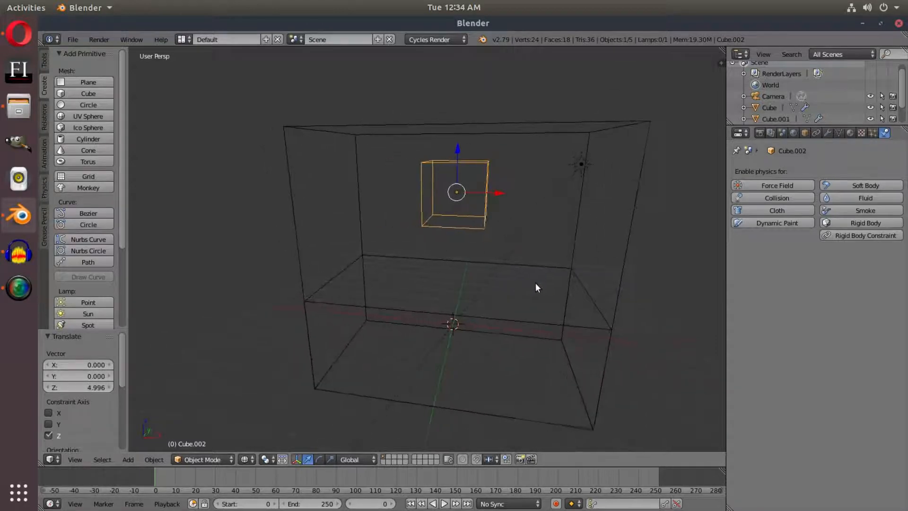
{"action": "left_click_drag", "start_coordinate": [496, 187], "coordinate": [481, 190]}
{"action": "middle_click_drag", "start_coordinate": [586, 365], "coordinate": [560, 319]}
Enable Fluid physics on the small raised cube and set its type to Fluid
{"action": "left_click", "coordinate": [848, 198]}
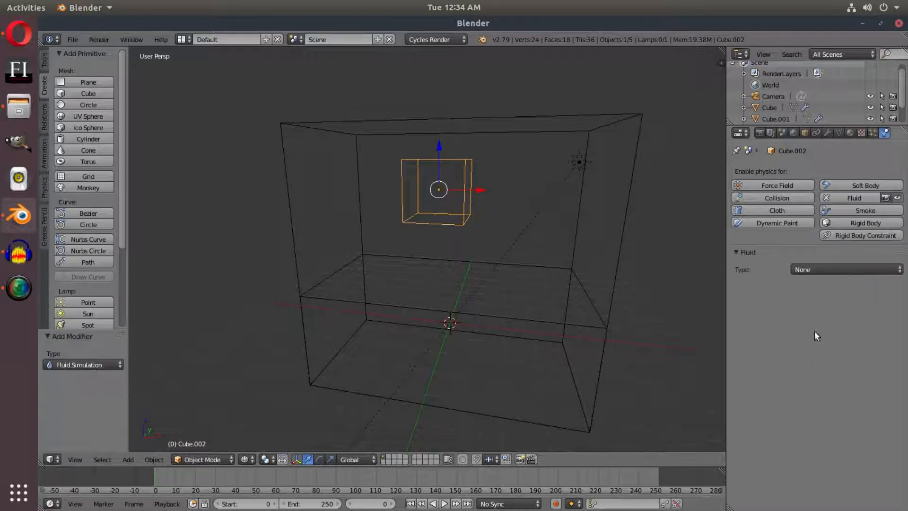
{"action": "left_click", "coordinate": [818, 269]}
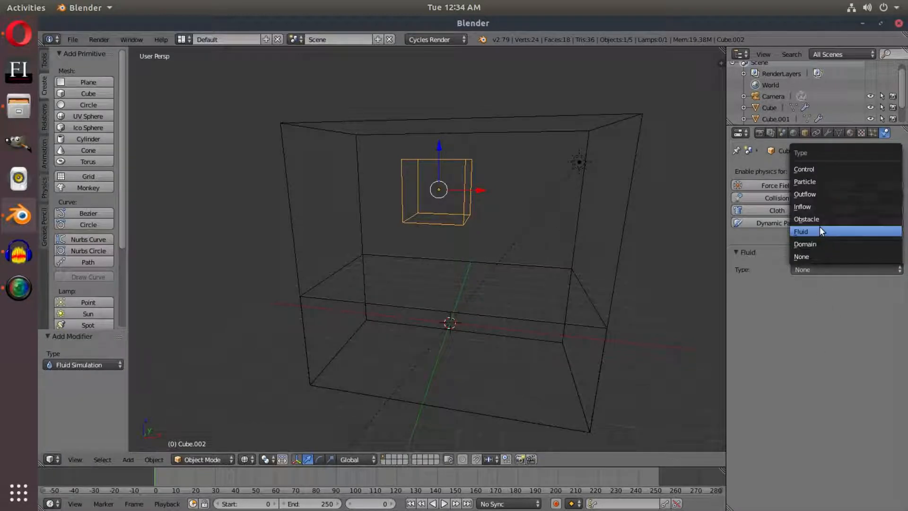
{"action": "left_click", "coordinate": [819, 227]}
Check the boxes in solid shading, select the domain box and return to wireframe
{"action": "right_click", "coordinate": [435, 314]}
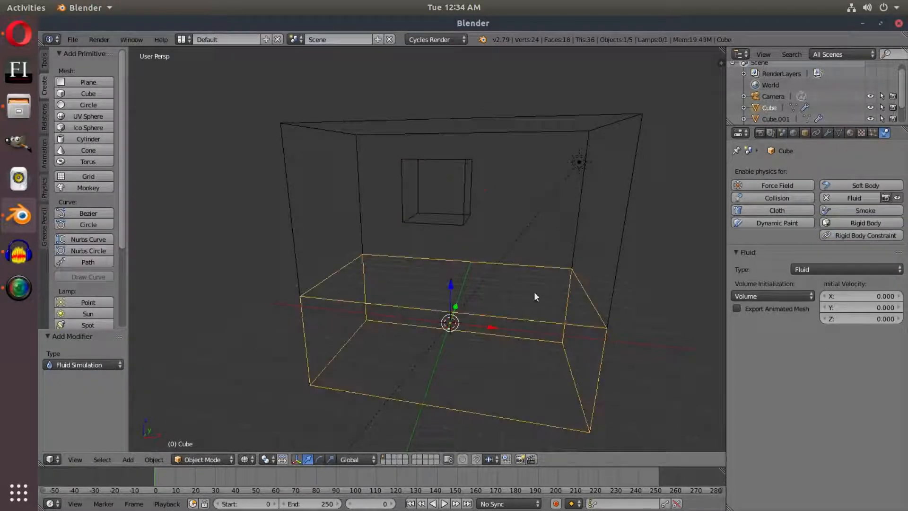
{"action": "left_click", "coordinate": [244, 459]}
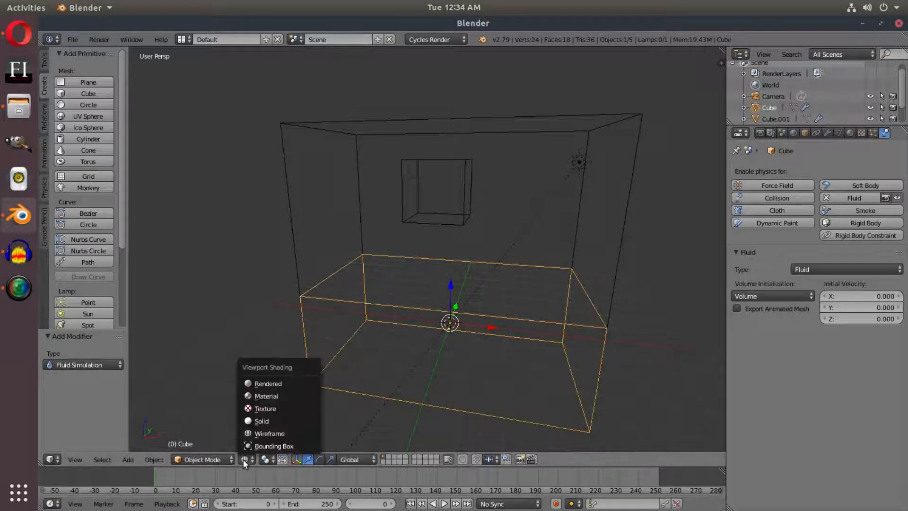
{"action": "left_click", "coordinate": [261, 421]}
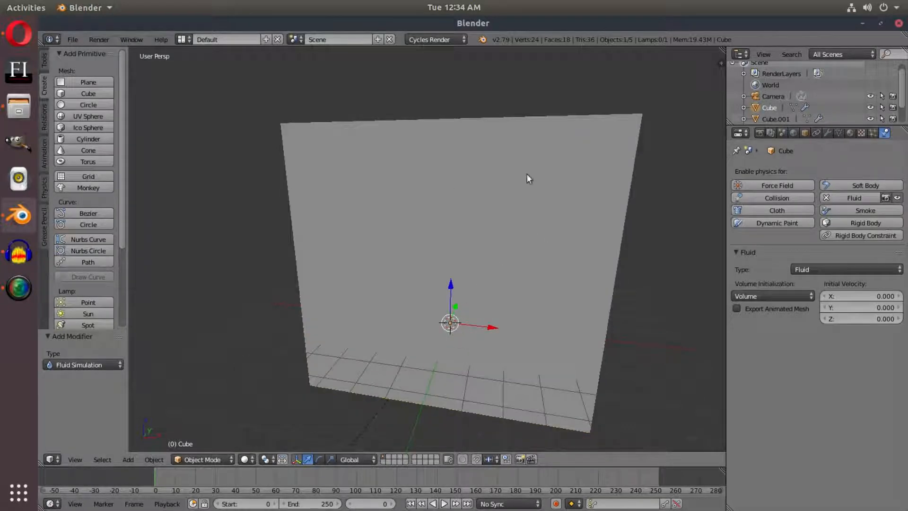
{"action": "right_click", "coordinate": [600, 137]}
{"action": "scroll", "coordinate": [577, 227], "scroll_direction": "up", "scroll_amount": 1}
{"action": "middle_click_drag", "start_coordinate": [575, 230], "coordinate": [565, 227]}
{"action": "scroll", "coordinate": [564, 227], "scroll_direction": "down", "scroll_amount": 3}
{"action": "middle_click_drag", "start_coordinate": [439, 279], "coordinate": [493, 232]}
{"action": "scroll", "coordinate": [484, 230], "scroll_direction": "up", "scroll_amount": 1}
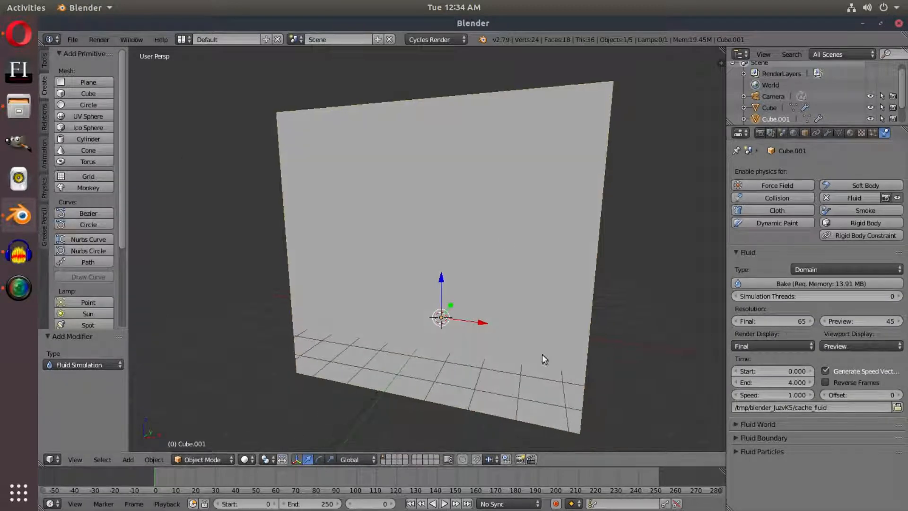
{"action": "key", "text": "z"}
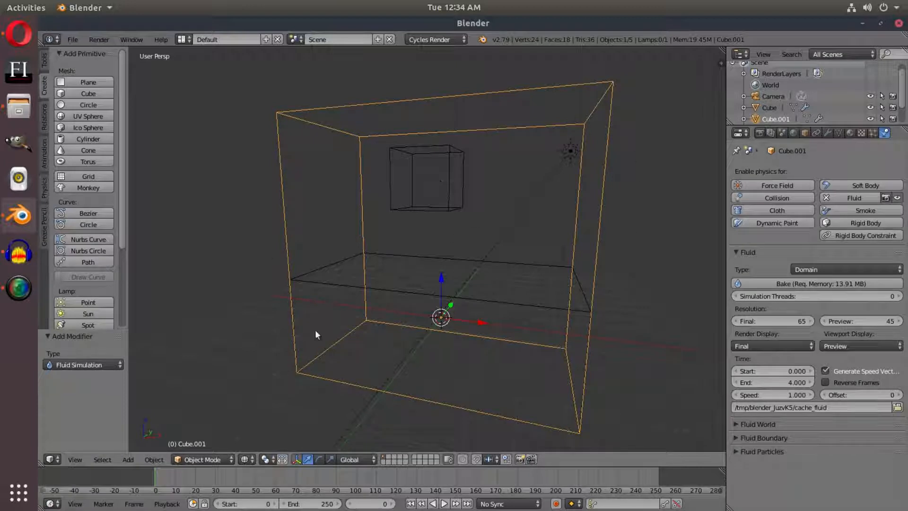
{"action": "left_click", "coordinate": [775, 320]}
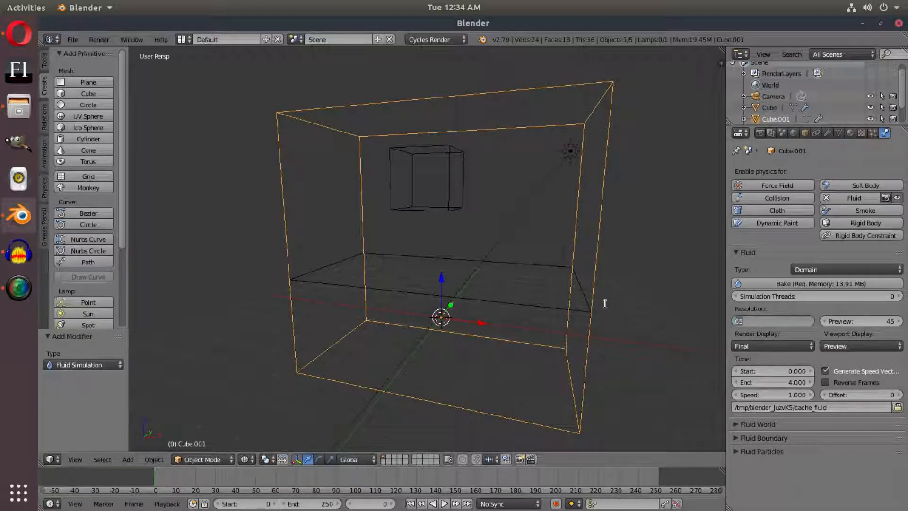
{"action": "left_click", "coordinate": [788, 310]}
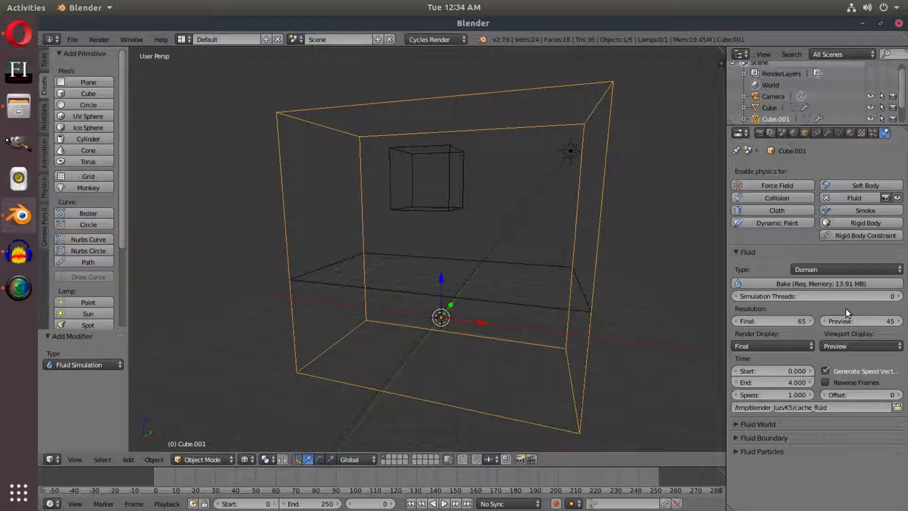
{"action": "left_click", "coordinate": [774, 324]}
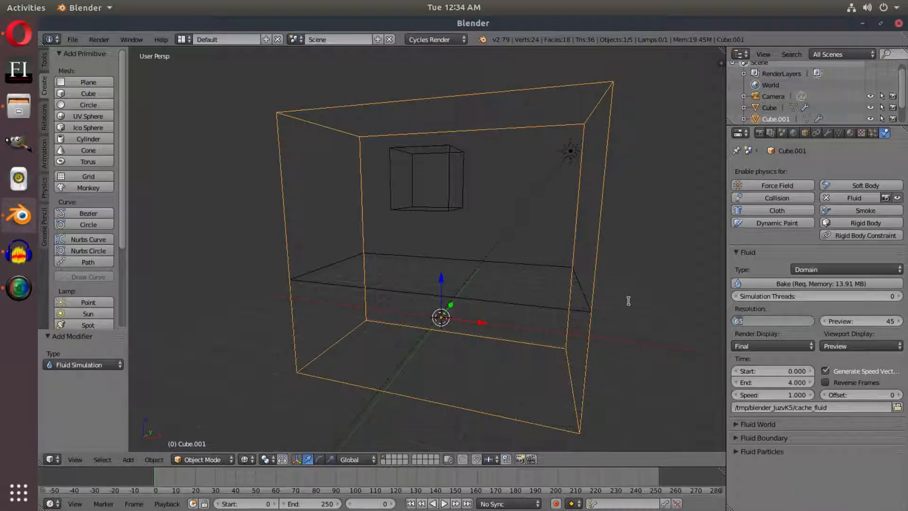
{"action": "left_click", "coordinate": [782, 312]}
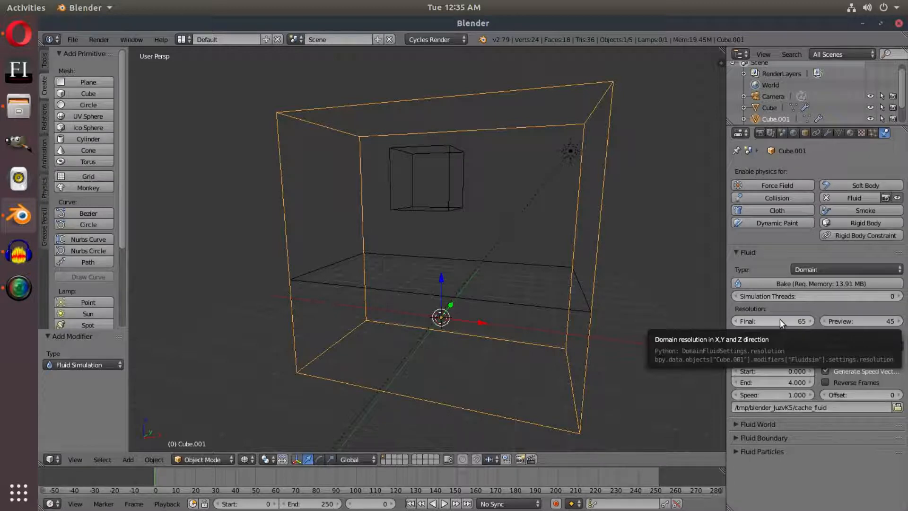
Try a final resolution of 85 for the fluid domain, and restore it to 65
{"action": "left_click", "coordinate": [779, 319]}
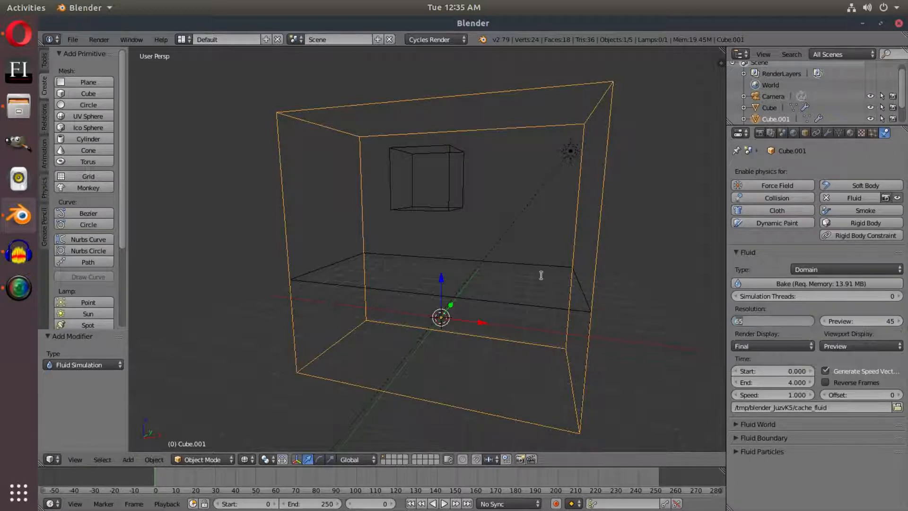
{"action": "type", "text": "85"}
{"action": "key", "text": "Return"}
{"action": "middle_click_drag", "start_coordinate": [614, 304], "coordinate": [702, 299]}
{"action": "left_click", "coordinate": [800, 321]}
{"action": "type", "text": "65"}
{"action": "key", "text": "Return"}
{"action": "middle_click_drag", "start_coordinate": [669, 296], "coordinate": [626, 306]}
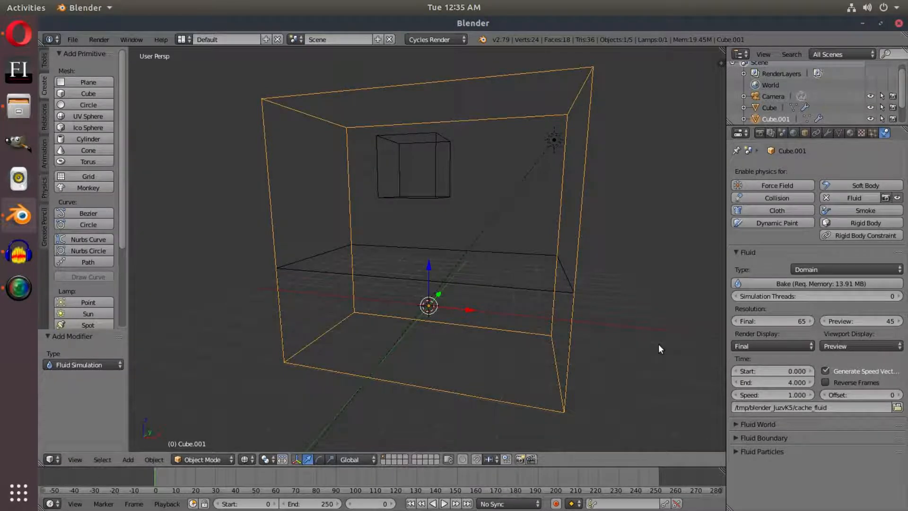
Show seconds instead of frames on the timeline and move the current time to 4 seconds, frame 96
{"action": "middle_click_drag", "start_coordinate": [660, 349], "coordinate": [568, 292]}
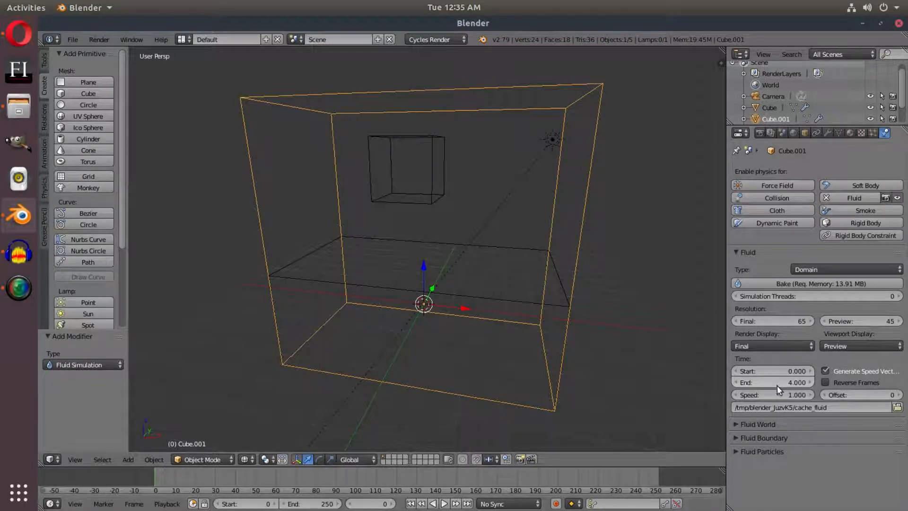
{"action": "left_click", "coordinate": [75, 503]}
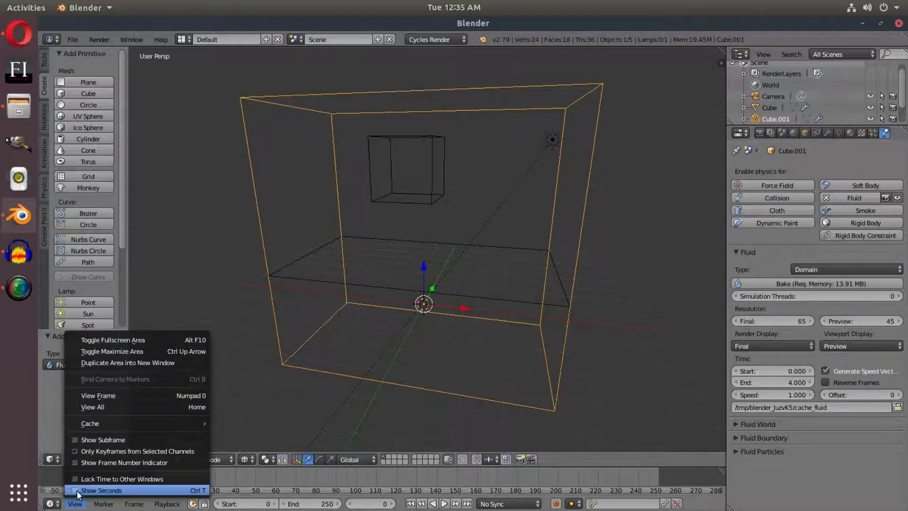
{"action": "left_click", "coordinate": [78, 491]}
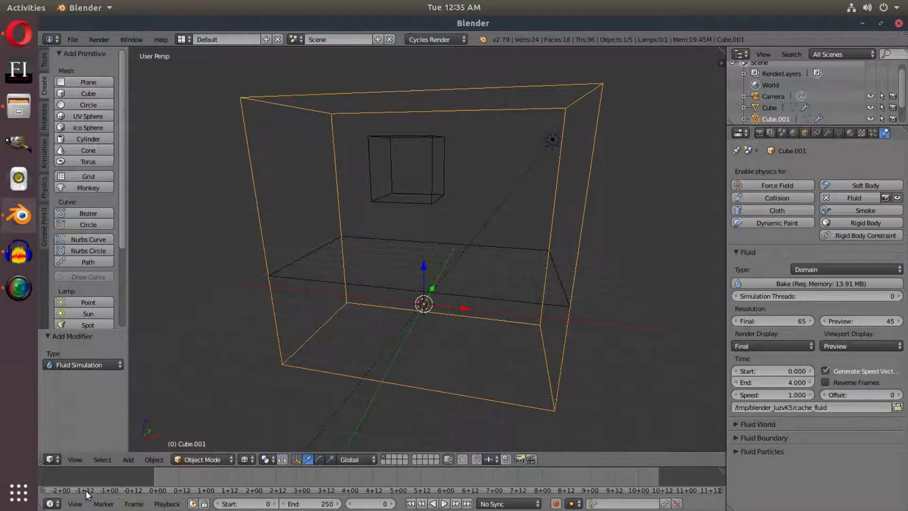
{"action": "left_click", "coordinate": [348, 478]}
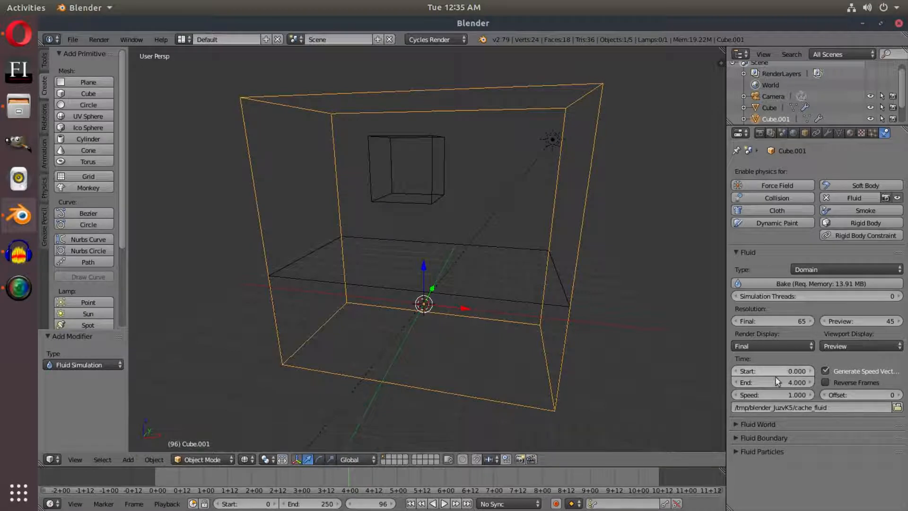
Set the animation's end frame to 96 to match the domain's simulation end time
{"action": "left_click", "coordinate": [298, 504]}
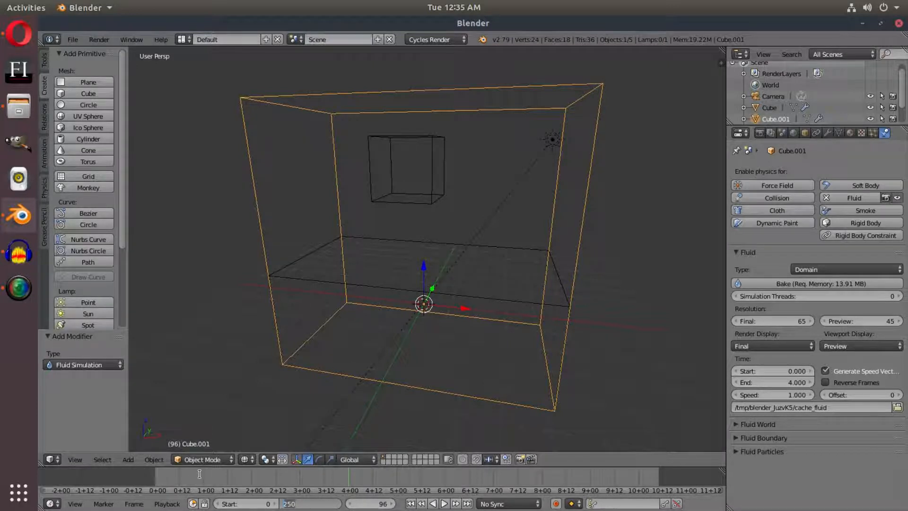
{"action": "type", "text": "96"}
{"action": "key", "text": "Return"}
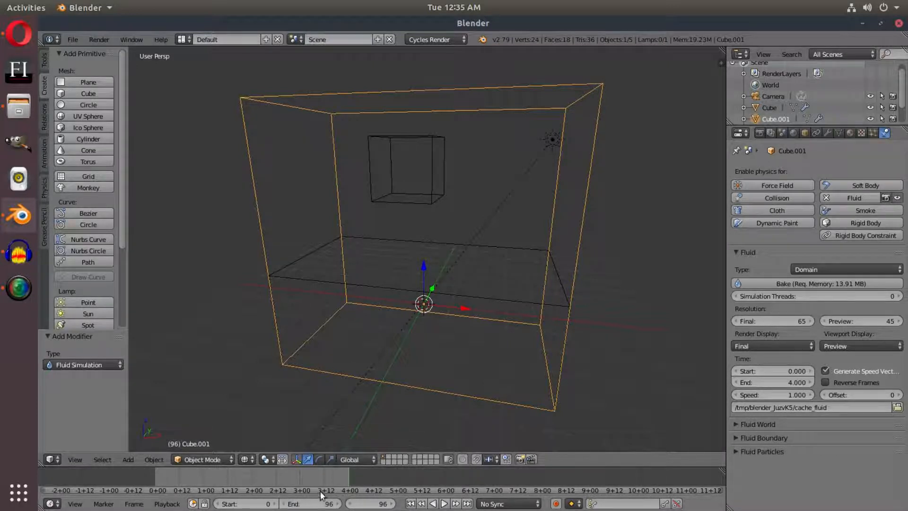
{"action": "middle_click_drag", "start_coordinate": [303, 478], "coordinate": [401, 477]}
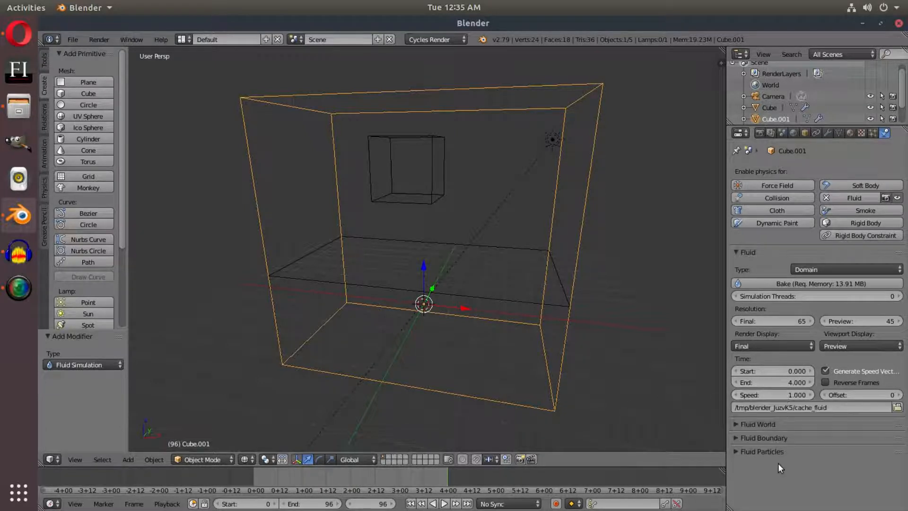
Set the fluid domain's simulation speed to 0.8 and bake the simulation
{"action": "left_click", "coordinate": [778, 393]}
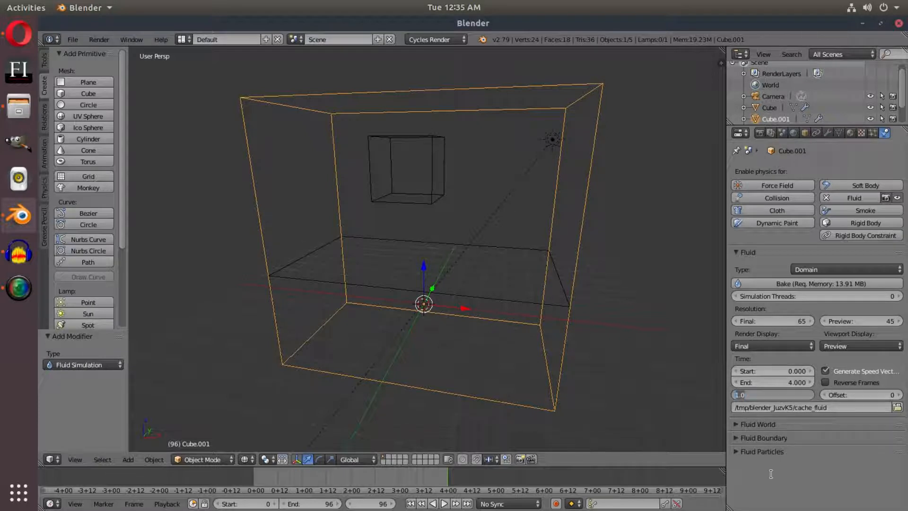
{"action": "type", "text": "0.8"}
{"action": "key", "text": "Return"}
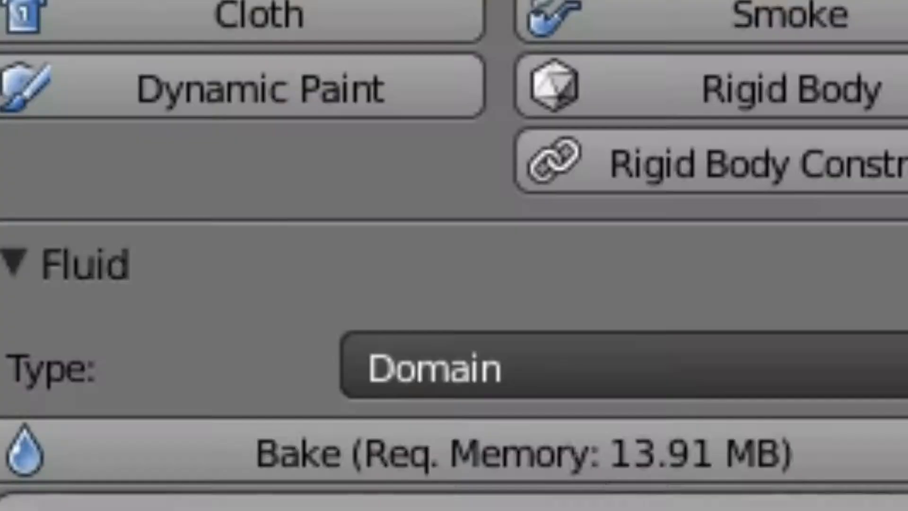
{"action": "left_click", "coordinate": [399, 476]}
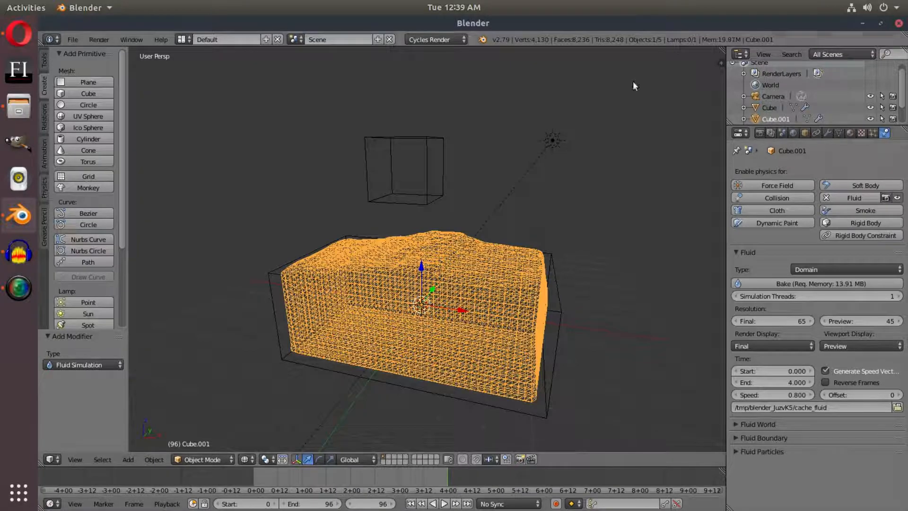
Display the baked fluid in solid shading
{"action": "mouse_move", "coordinate": [579, 278]}
{"action": "middle_mouse_down"}
{"action": "mouse_move", "coordinate": [589, 251]}
{"action": "mouse_move", "coordinate": [595, 261]}
{"action": "mouse_move", "coordinate": [578, 246]}
{"action": "mouse_move", "coordinate": [591, 298]}
{"action": "mouse_move", "coordinate": [577, 272]}
{"action": "middle_mouse_up"}
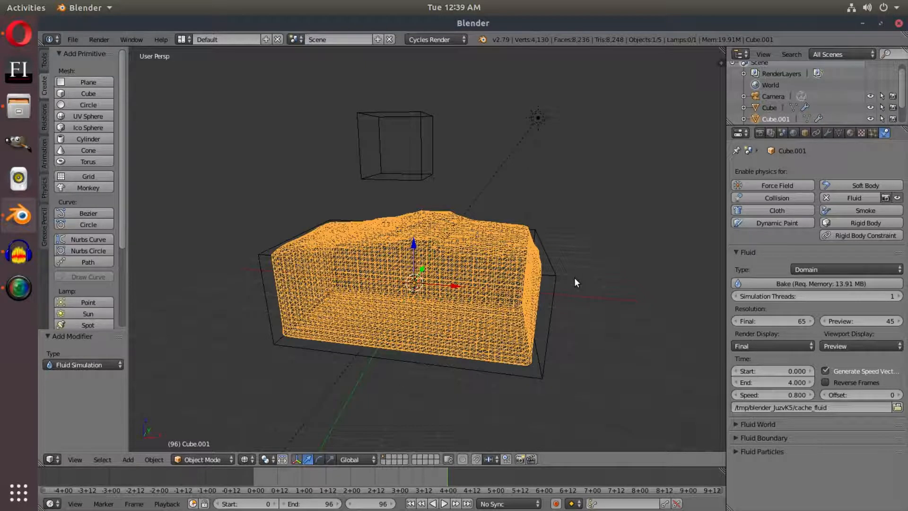
{"action": "left_click", "coordinate": [251, 457]}
{"action": "left_click", "coordinate": [258, 422]}
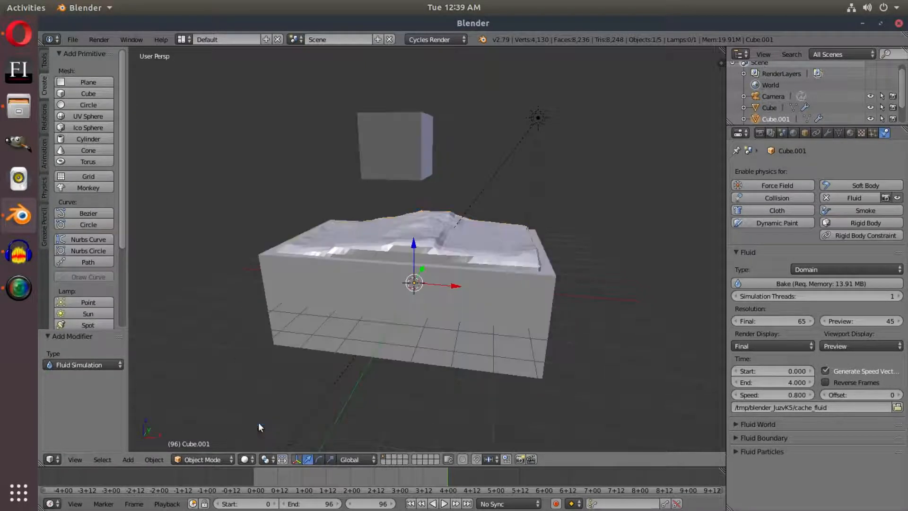
{"action": "scroll", "coordinate": [425, 297], "scroll_direction": "up", "scroll_amount": 3}
Move the low fluid box and the raised fluid cube to layer 11, then select the fluid domain mesh
{"action": "right_click", "coordinate": [594, 320]}
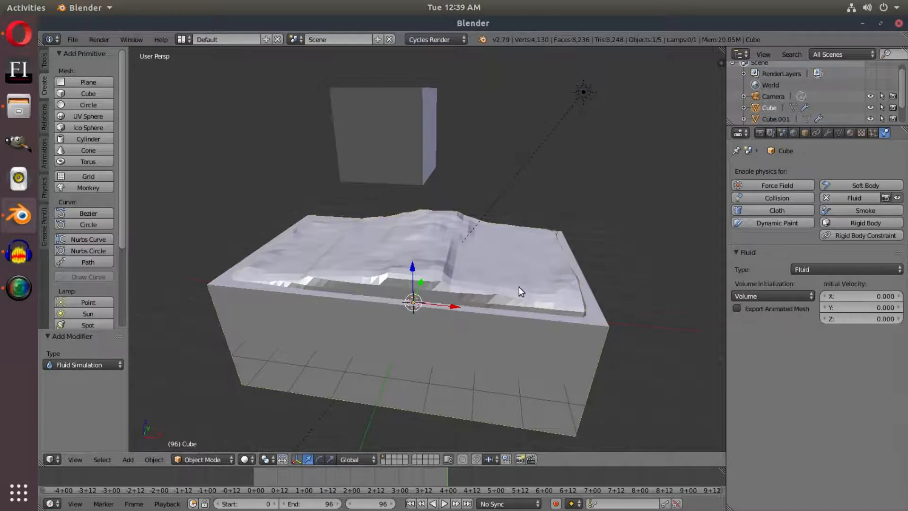
{"action": "right_click", "coordinate": [554, 261]}
{"action": "right_click", "coordinate": [606, 316]}
{"action": "right_click", "coordinate": [419, 116]}
{"action": "middle_click_drag", "start_coordinate": [633, 355], "coordinate": [621, 330]}
{"action": "key", "text": "m"}
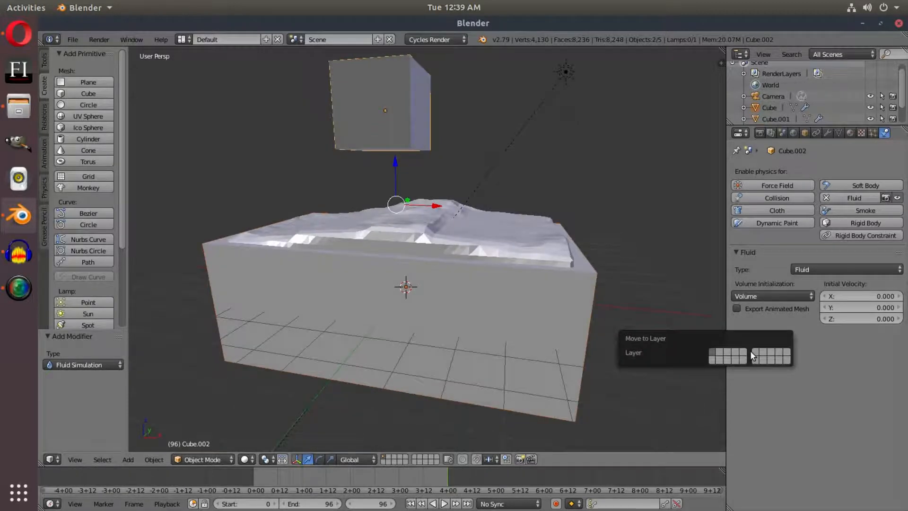
{"action": "left_click", "coordinate": [754, 355]}
{"action": "right_click", "coordinate": [549, 240]}
{"action": "middle_click_drag", "start_coordinate": [549, 239], "coordinate": [554, 245]}
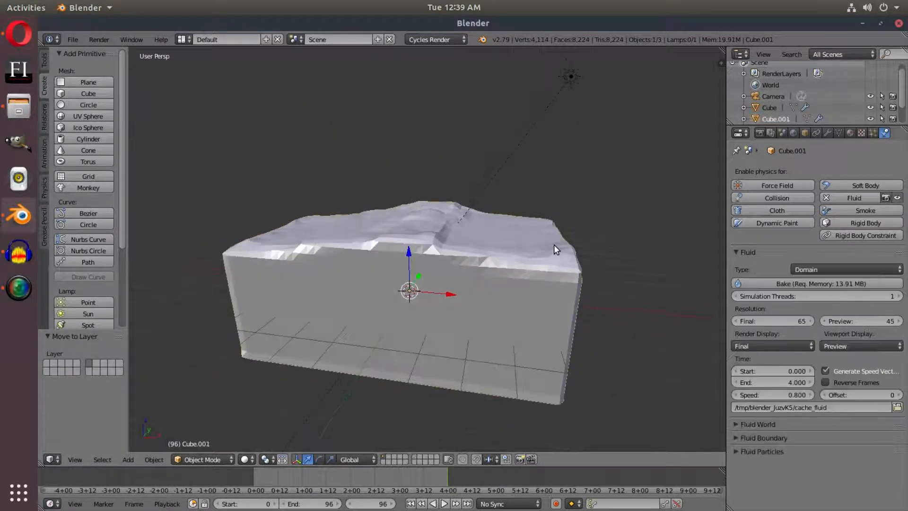
Play the baked fluid animation from its first frame through the camera view
{"action": "key", "text": "KP_0"}
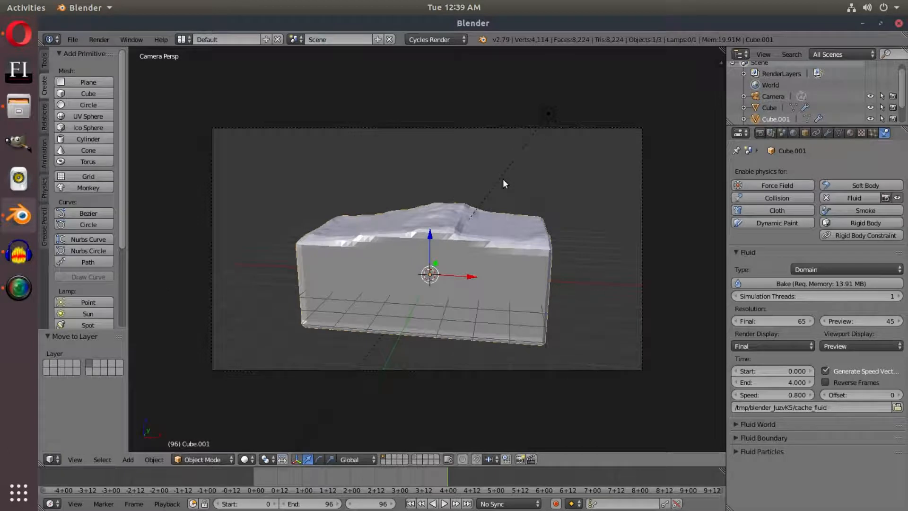
{"action": "left_click", "coordinate": [410, 503]}
{"action": "left_click", "coordinate": [444, 503]}
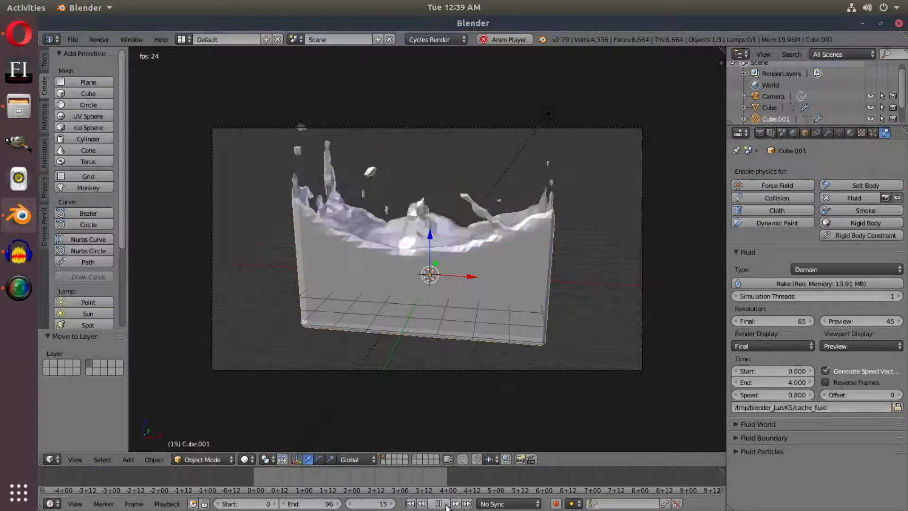
{"action": "scroll", "coordinate": [487, 284], "scroll_direction": "up", "scroll_amount": 1}
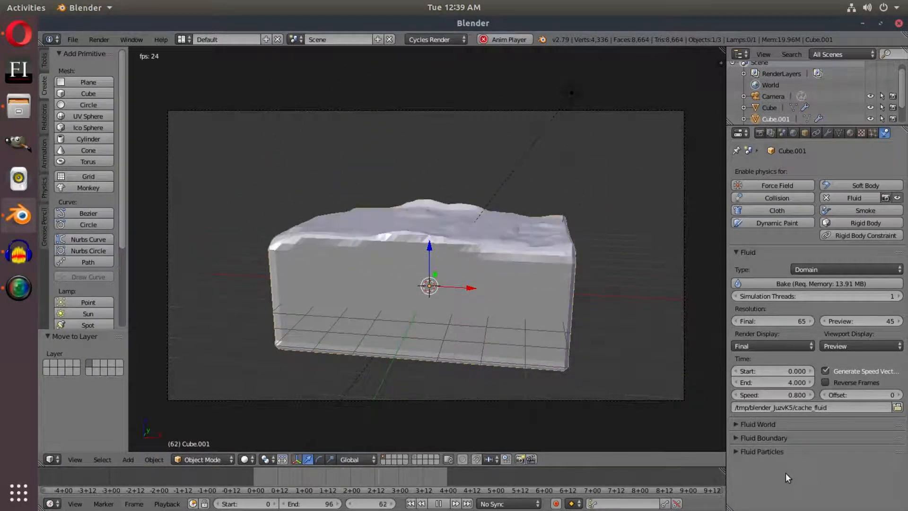
Reframe the splash by raising the camera about 0.7 units, pulling it back about 2.4 units along its local Z, and nudging it up slightly
{"action": "right_click", "coordinate": [637, 402]}
{"action": "key", "text": "g"}
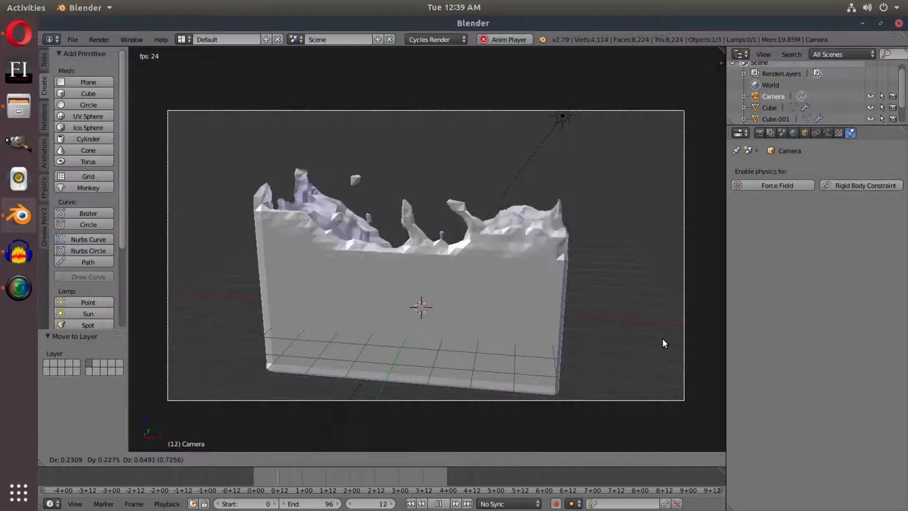
{"action": "key", "text": "z"}
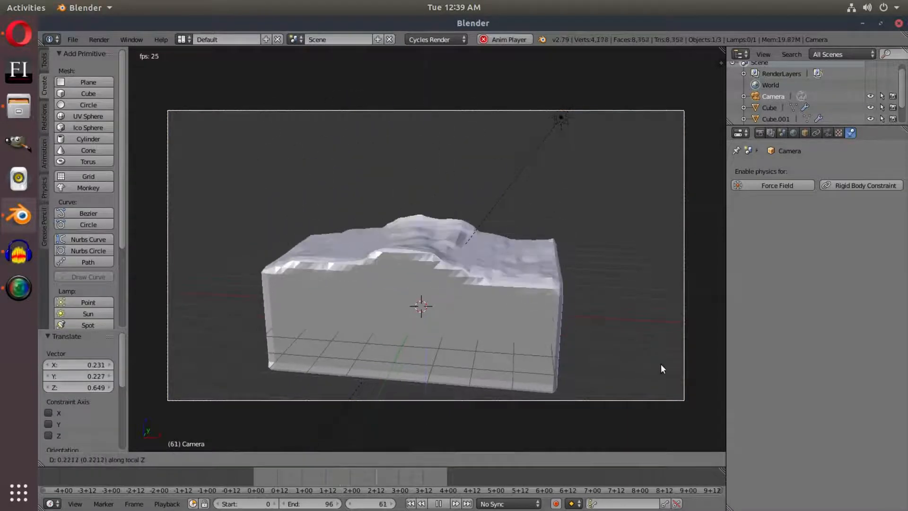
{"action": "left_click", "coordinate": [658, 411]}
{"action": "key", "text": "g"}
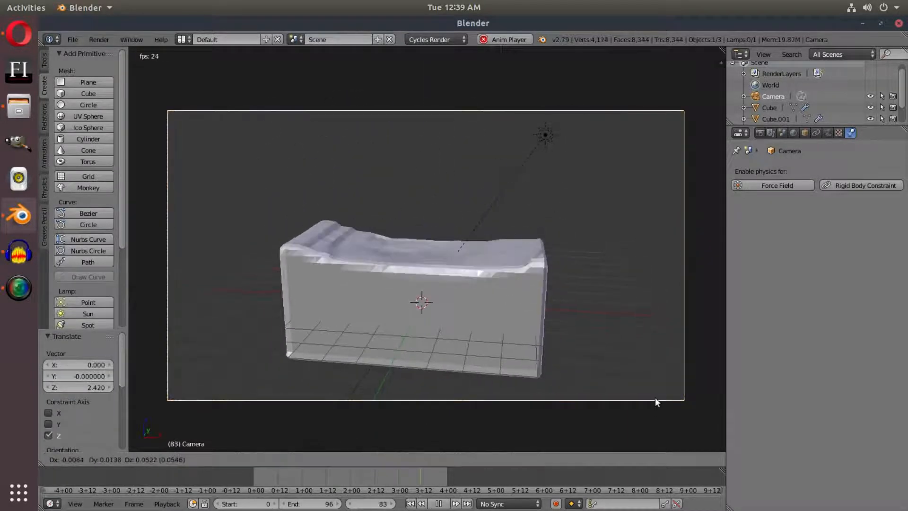
{"action": "left_click", "coordinate": [652, 373]}
{"action": "key", "text": "g"}
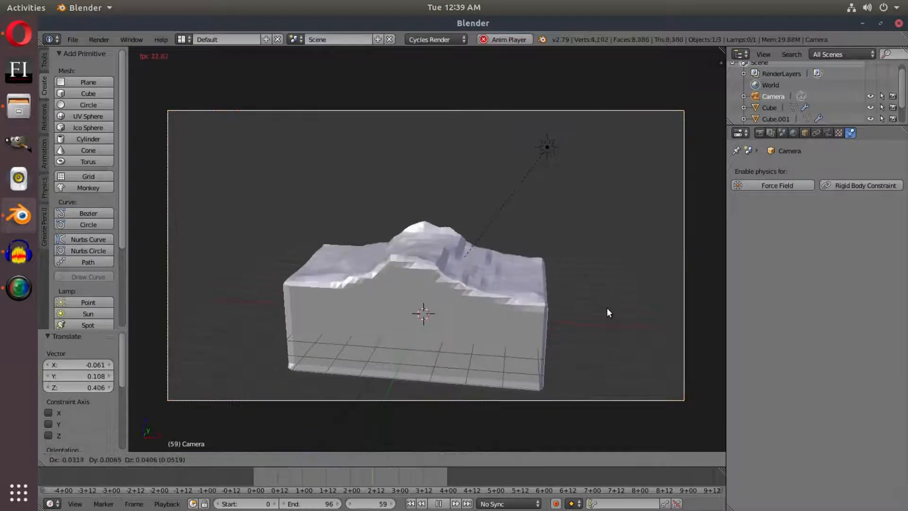
{"action": "left_click", "coordinate": [608, 305]}
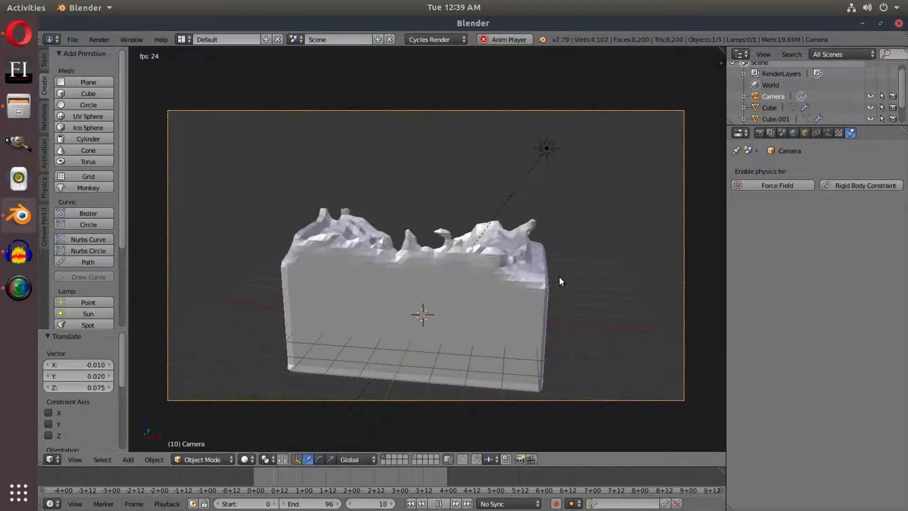
Stop the playback, go to frame 20 and examine the splash's surface up close outside the camera view
{"action": "left_click", "coordinate": [437, 504]}
{"action": "left_click_drag", "start_coordinate": [305, 489], "coordinate": [293, 488]}
{"action": "middle_click_drag", "start_coordinate": [548, 258], "coordinate": [478, 286]}
{"action": "scroll", "coordinate": [479, 285], "scroll_direction": "up", "scroll_amount": 5}
{"action": "middle_click_drag", "start_coordinate": [415, 276], "coordinate": [550, 266]}
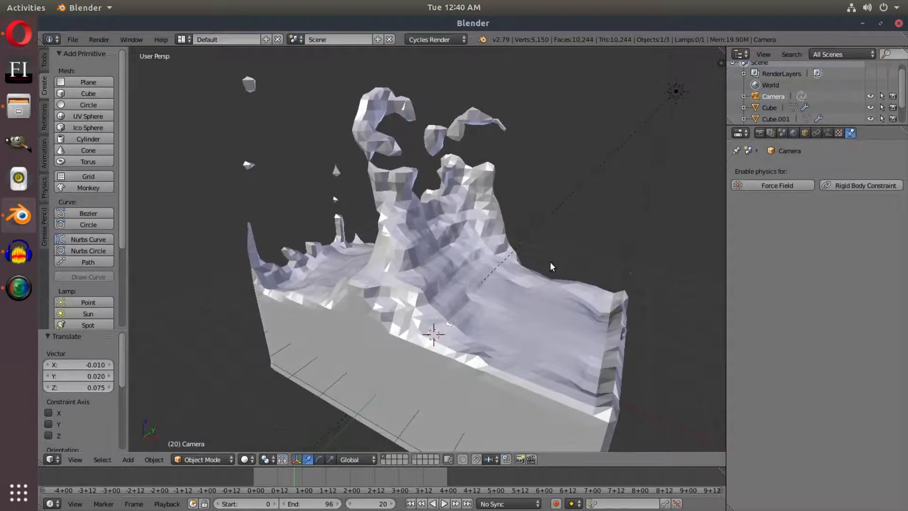
Try a Subdivision Surface modifier with 2 viewport subdivisions on the fluid domain mesh, and remove it
{"action": "right_click", "coordinate": [480, 274]}
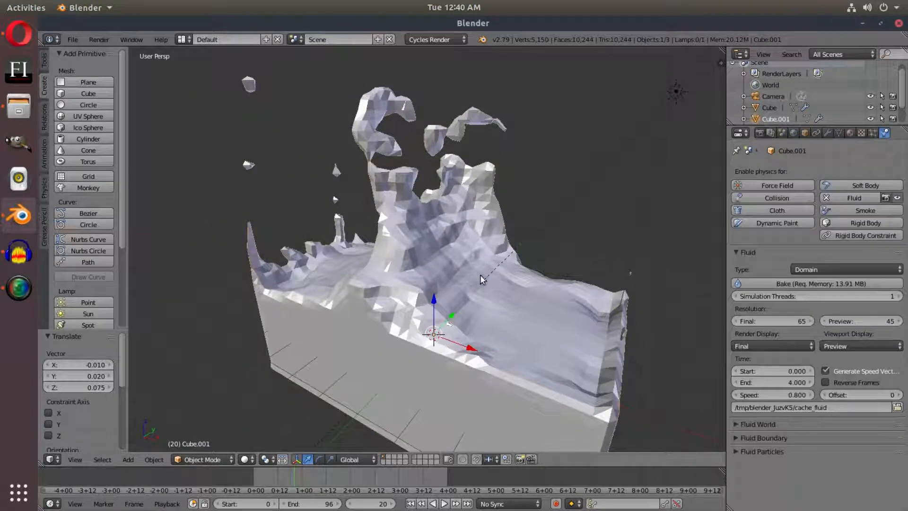
{"action": "left_click", "coordinate": [828, 133]}
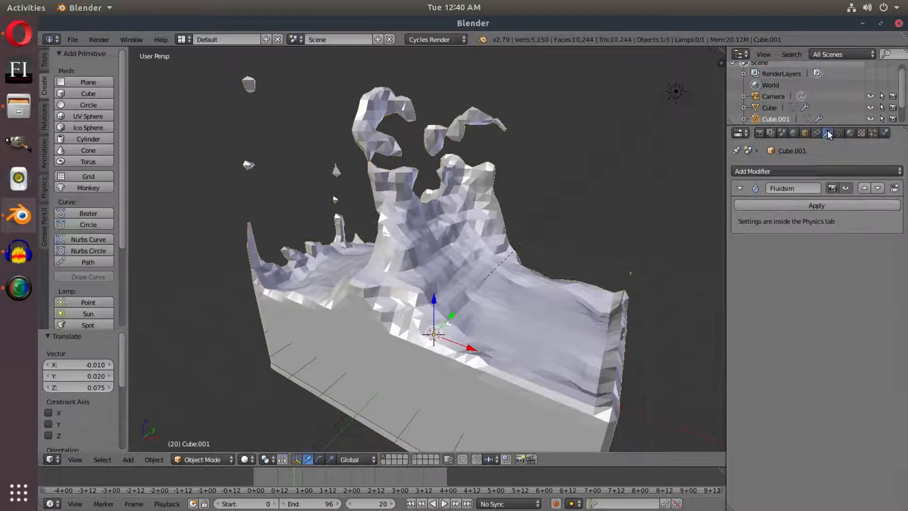
{"action": "left_click", "coordinate": [811, 165]}
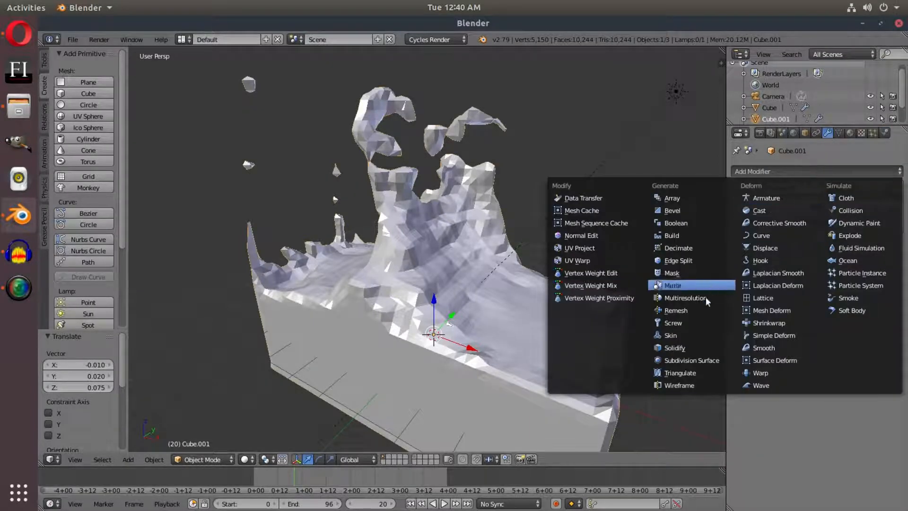
{"action": "left_click", "coordinate": [695, 358]}
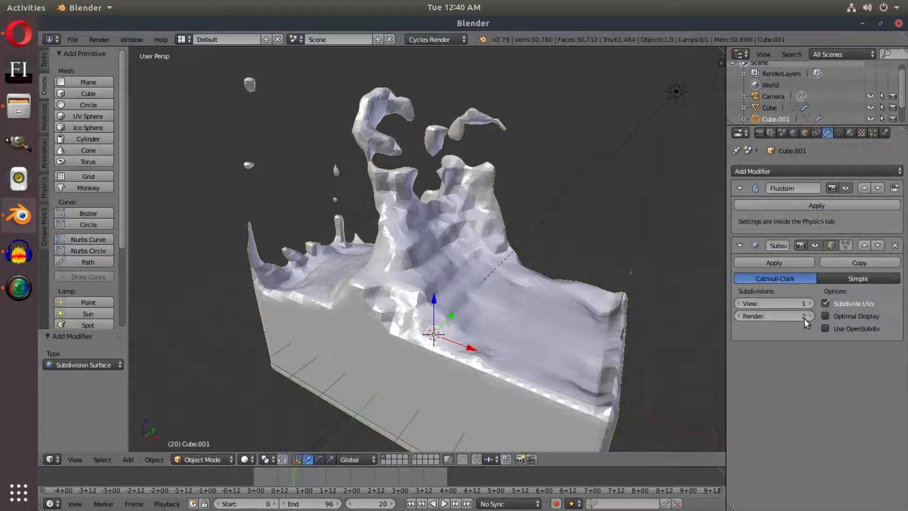
{"action": "left_click", "coordinate": [810, 305]}
{"action": "scroll", "coordinate": [444, 236], "scroll_direction": "up", "scroll_amount": 5}
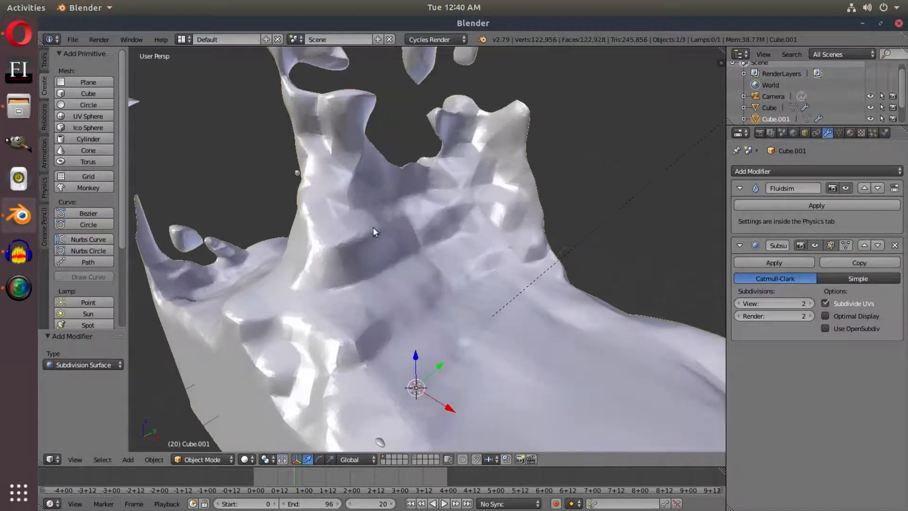
{"action": "middle_click_drag", "start_coordinate": [388, 342], "coordinate": [511, 268]}
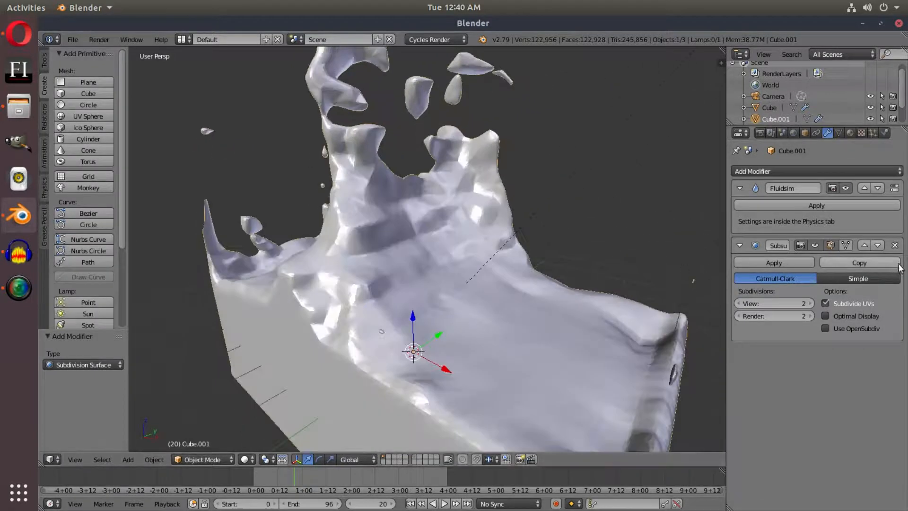
{"action": "left_click", "coordinate": [894, 245]}
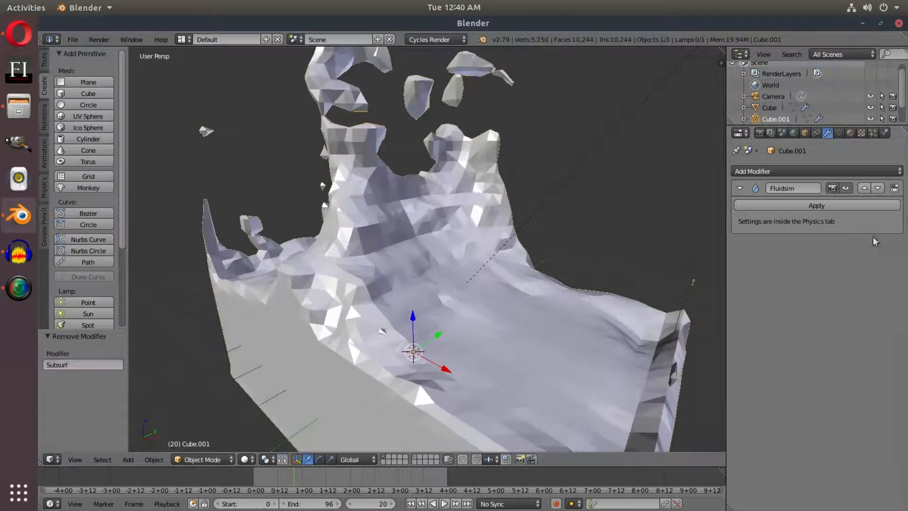
Add a Remesh modifier to the fluid domain mesh and set its mode to Smooth
{"action": "left_click", "coordinate": [783, 171]}
{"action": "left_click", "coordinate": [676, 310]}
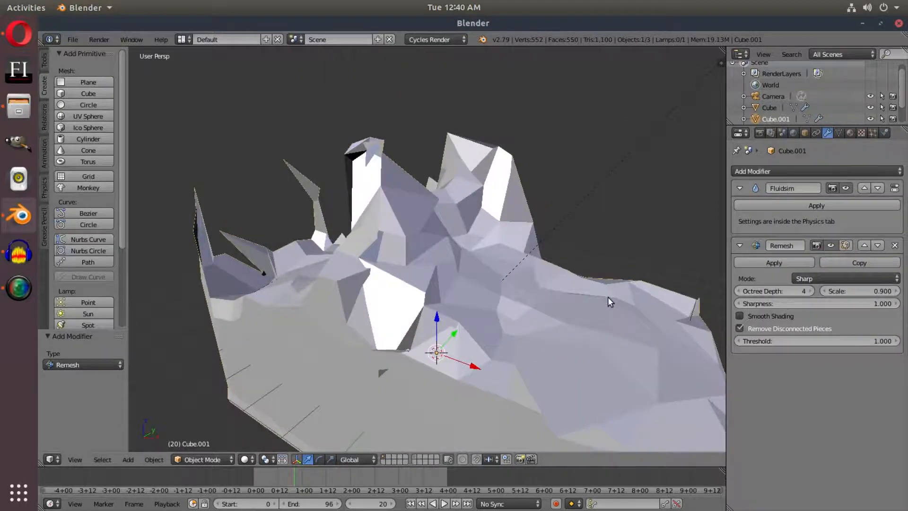
{"action": "left_click", "coordinate": [847, 279]}
{"action": "left_click", "coordinate": [824, 254]}
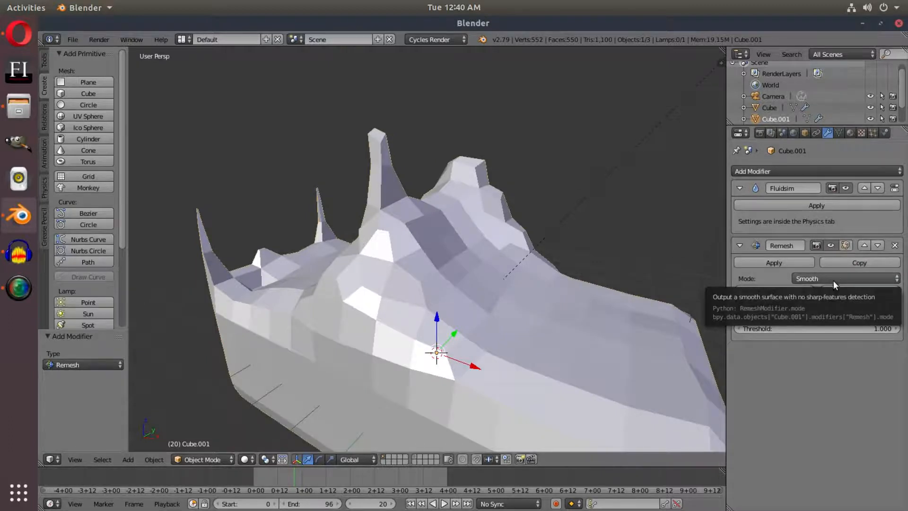
{"action": "middle_click_drag", "start_coordinate": [529, 277], "coordinate": [561, 346]}
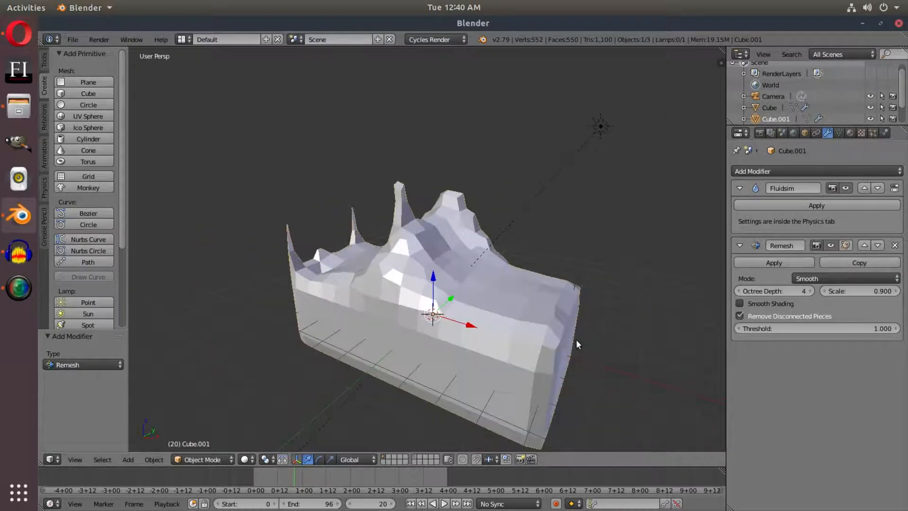
{"action": "scroll", "coordinate": [601, 329], "scroll_direction": "up", "scroll_amount": 1}
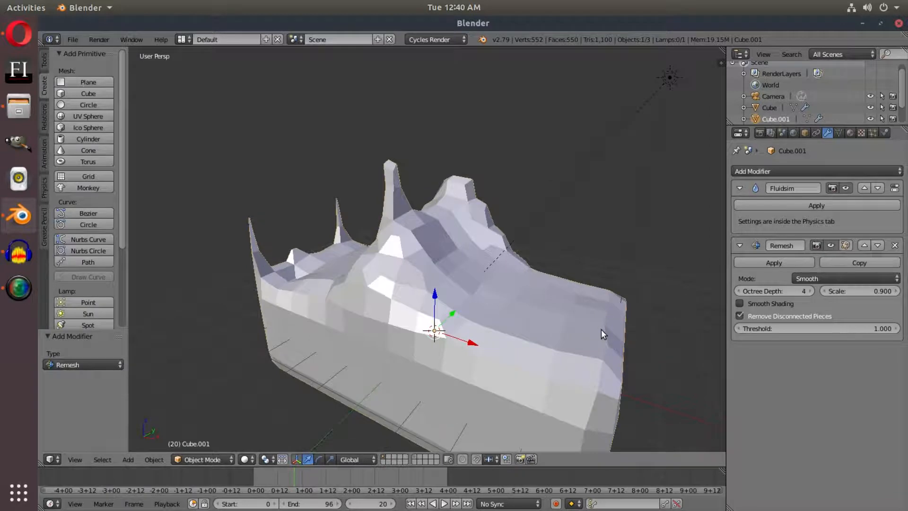
Set the Remesh modifier's octree depth to 6 and turn off Remove Disconnected Pieces
{"action": "left_click", "coordinate": [810, 292]}
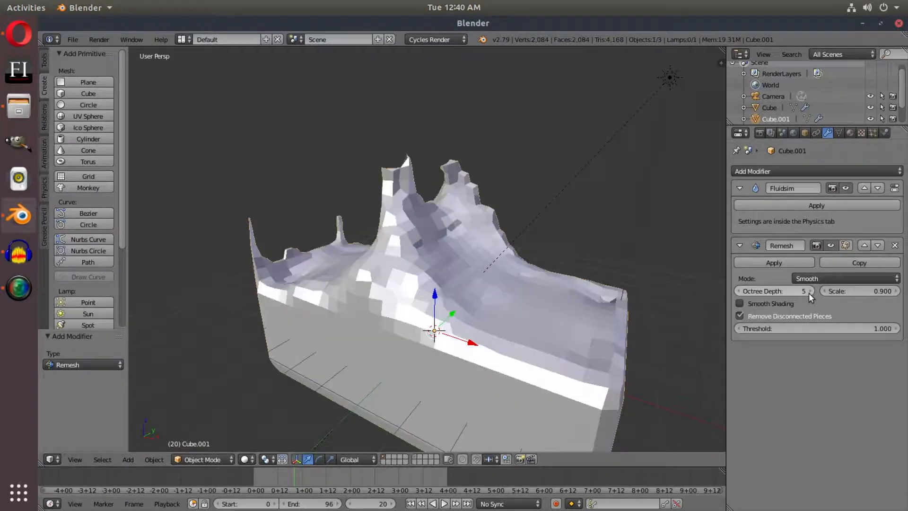
{"action": "left_click", "coordinate": [809, 292]}
{"action": "middle_click_drag", "start_coordinate": [651, 372], "coordinate": [476, 128]}
{"action": "left_click", "coordinate": [747, 314]}
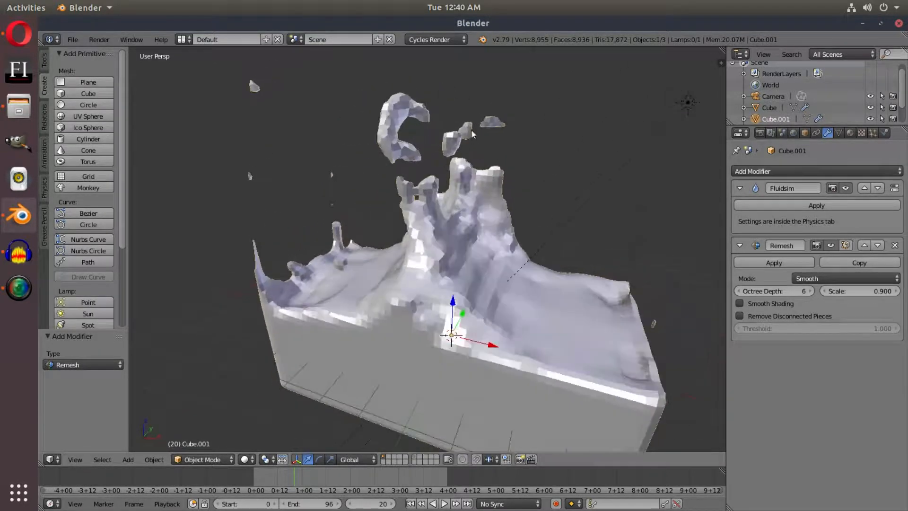
{"action": "left_click", "coordinate": [762, 315]}
{"action": "left_click", "coordinate": [761, 315]}
{"action": "middle_click_drag", "start_coordinate": [568, 313], "coordinate": [596, 326]}
Add a Subdivision Surface modifier after the Remesh on the fluid domain mesh, with 2 viewport subdivisions
{"action": "left_click", "coordinate": [790, 171]}
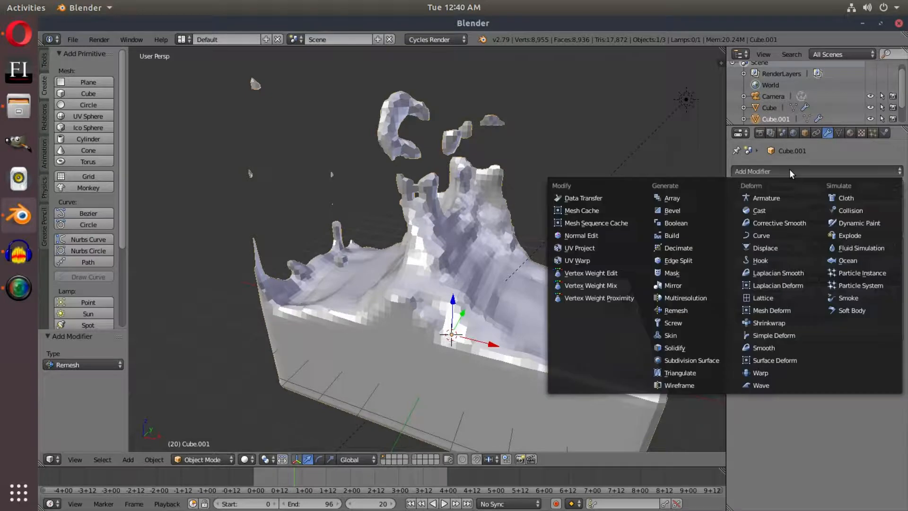
{"action": "left_click", "coordinate": [693, 360]}
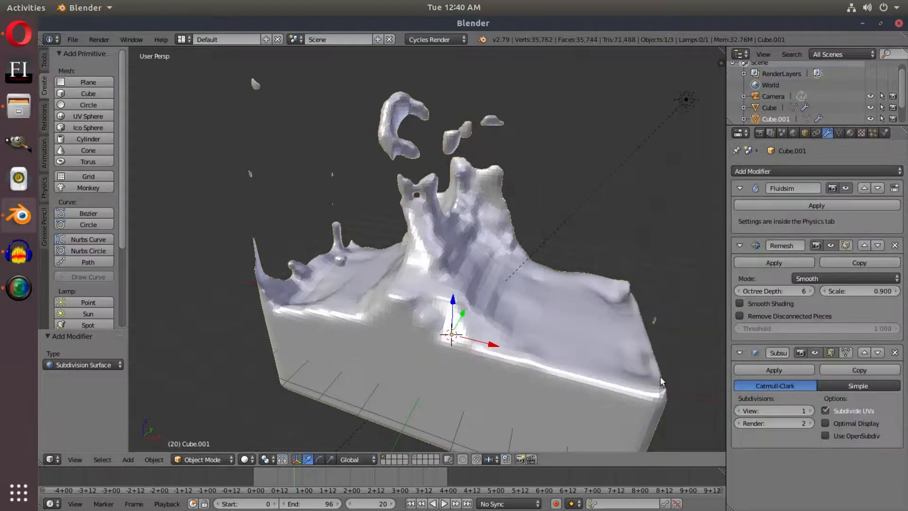
{"action": "middle_click_drag", "start_coordinate": [585, 368], "coordinate": [610, 366]}
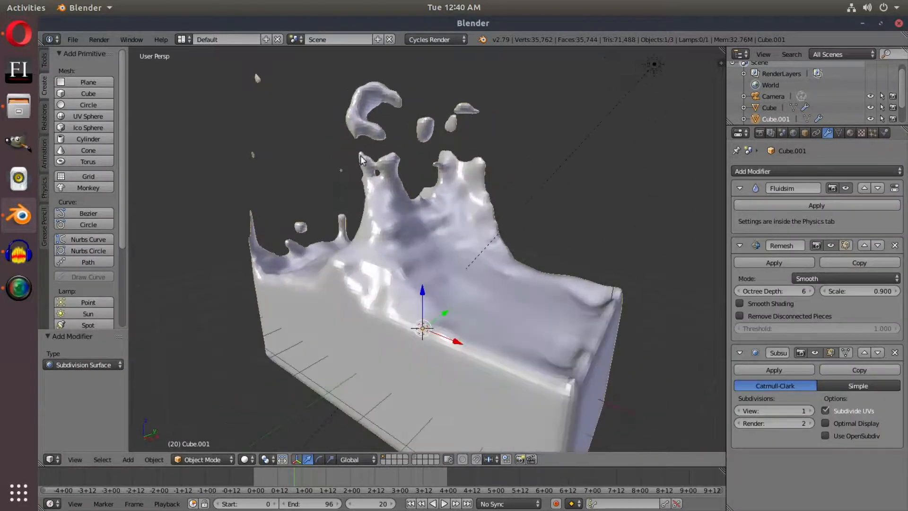
{"action": "left_click", "coordinate": [811, 411]}
{"action": "middle_click_drag", "start_coordinate": [561, 376], "coordinate": [522, 350]}
{"action": "scroll", "coordinate": [522, 350], "scroll_direction": "up", "scroll_amount": 1}
Shade the fluid domain mesh smooth and enable Smooth Shading in its Remesh modifier
{"action": "left_click", "coordinate": [44, 60]}
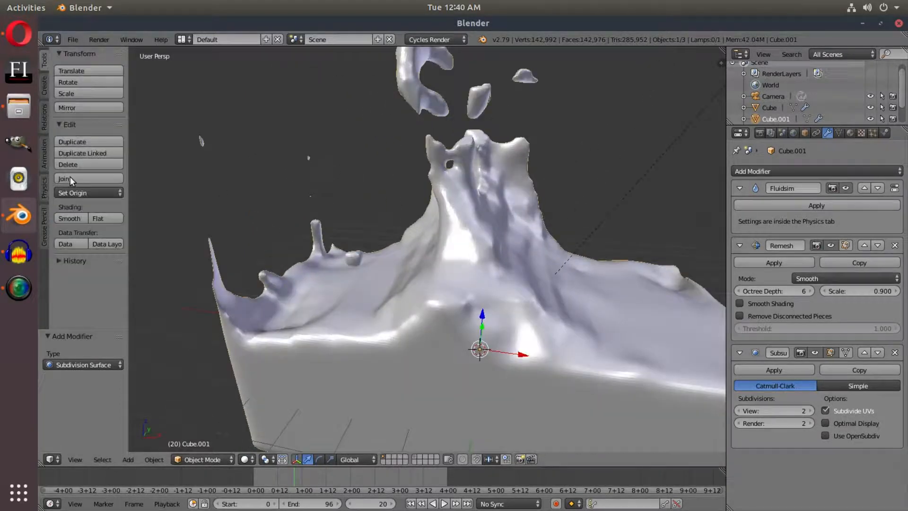
{"action": "left_click", "coordinate": [72, 216]}
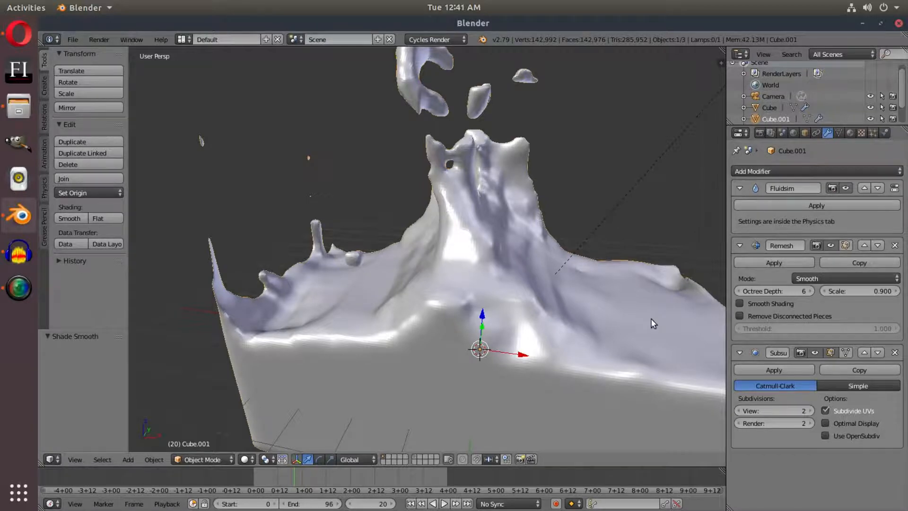
{"action": "scroll", "coordinate": [652, 325], "scroll_direction": "down", "scroll_amount": 2}
{"action": "left_click", "coordinate": [749, 304]}
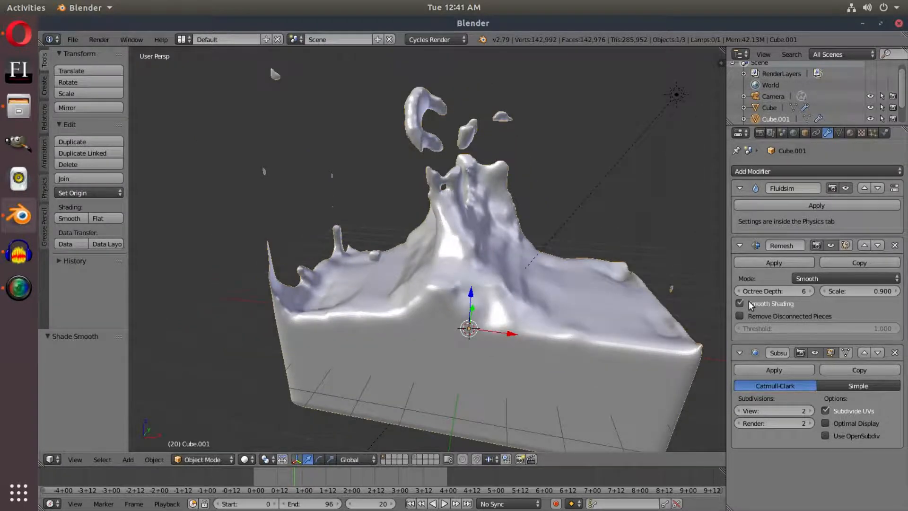
{"action": "scroll", "coordinate": [517, 233], "scroll_direction": "up", "scroll_amount": 6}
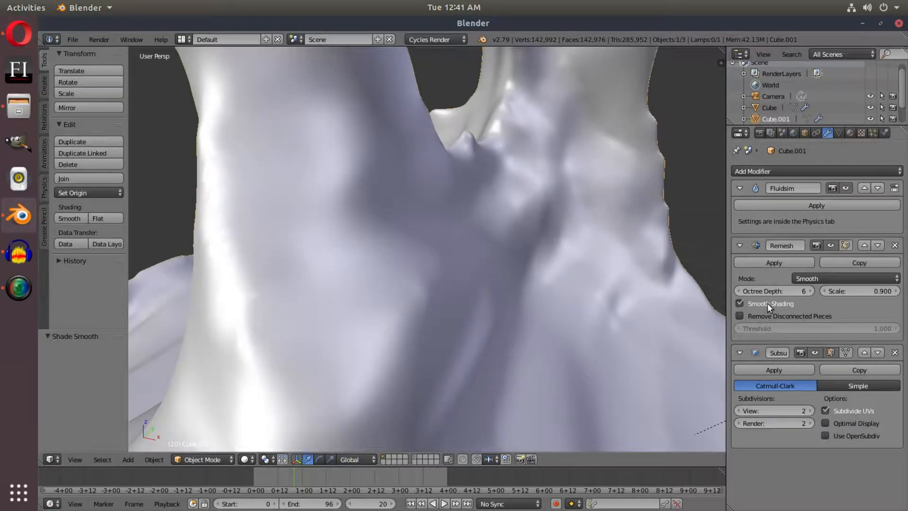
{"action": "scroll", "coordinate": [655, 296], "scroll_direction": "down", "scroll_amount": 5}
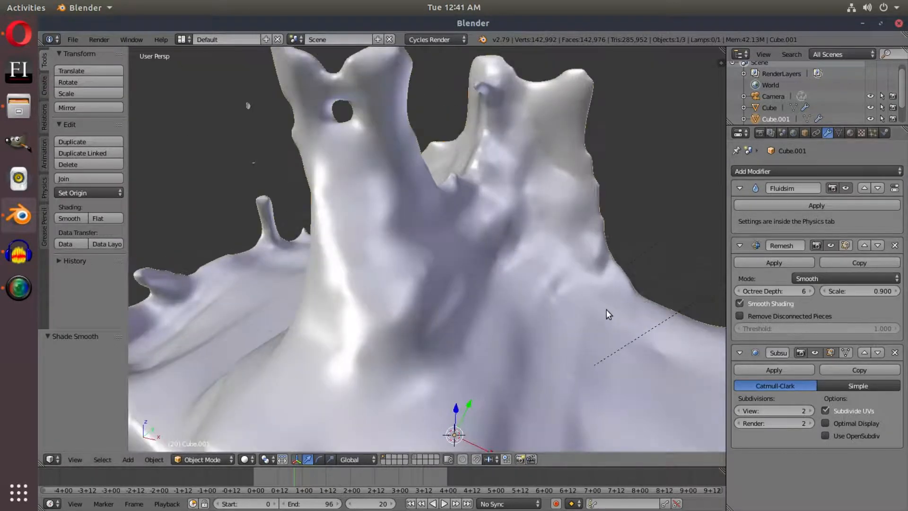
Compare flat and smooth shading on the fluid mesh with the Subdivision Surface and Remesh modifiers temporarily hidden in the viewport
{"action": "left_click", "coordinate": [813, 353]}
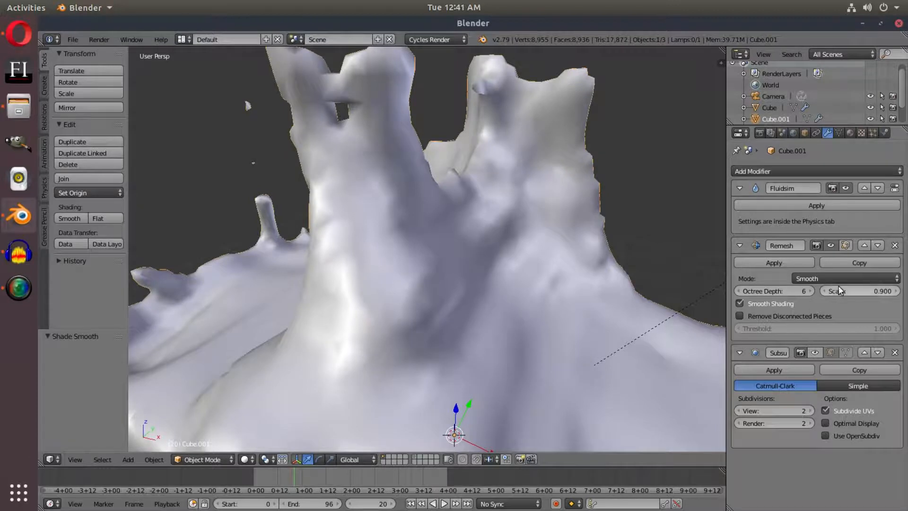
{"action": "left_click", "coordinate": [832, 245]}
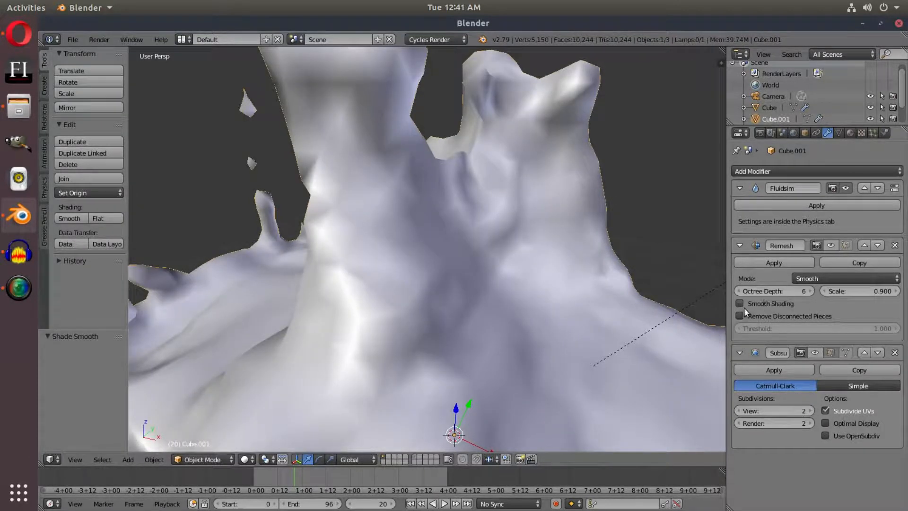
{"action": "left_click", "coordinate": [97, 219]}
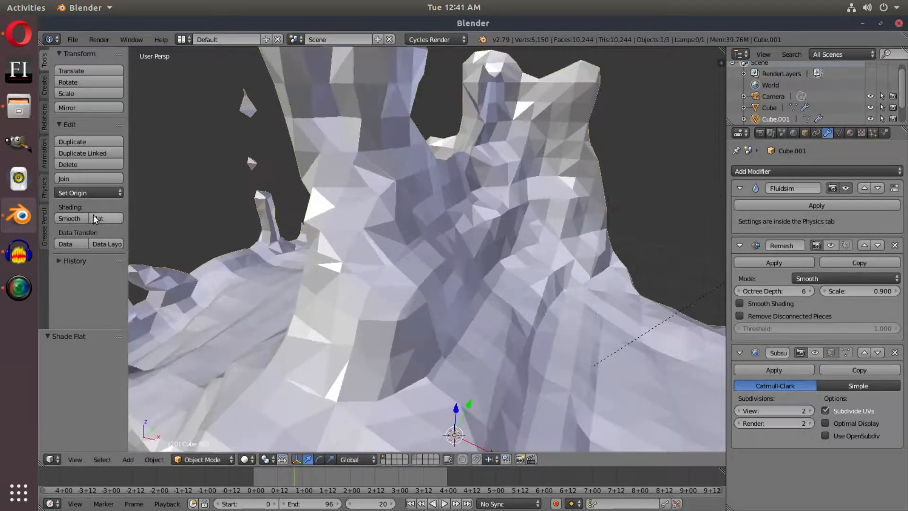
{"action": "left_click", "coordinate": [71, 218]}
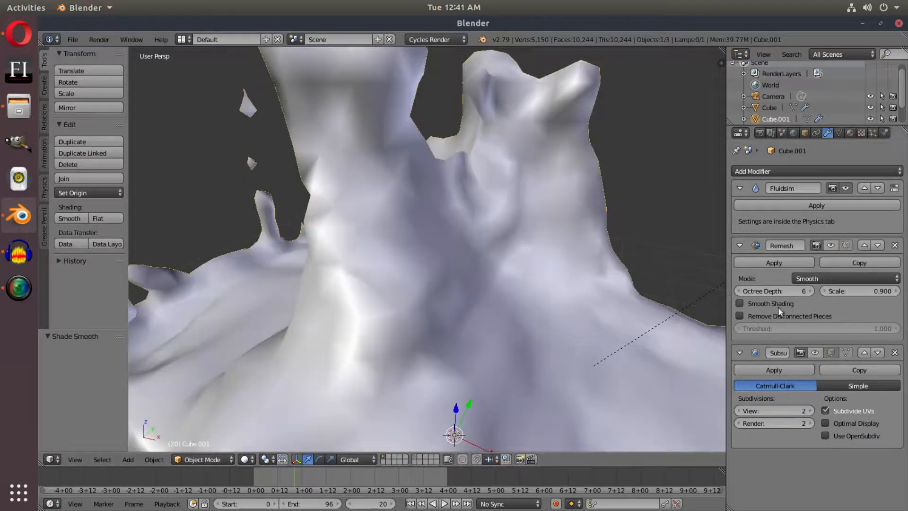
{"action": "left_click", "coordinate": [831, 246]}
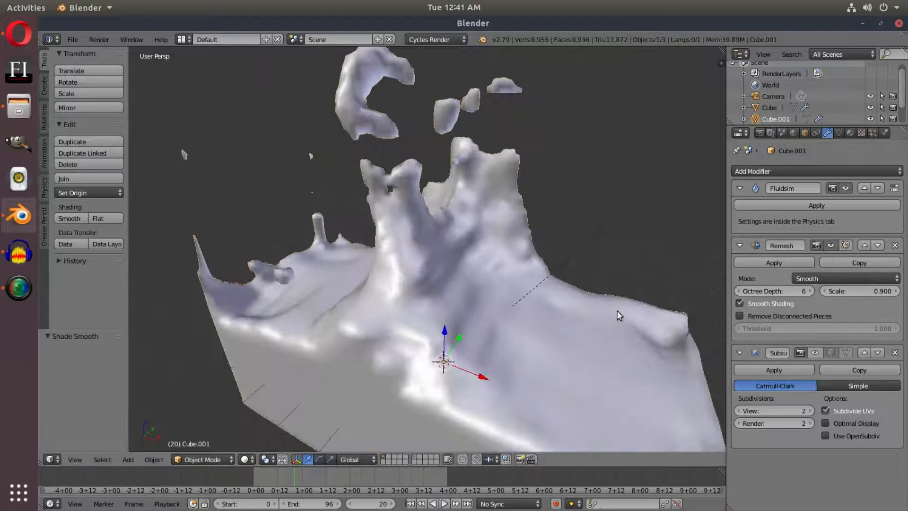
{"action": "left_click", "coordinate": [815, 352]}
Play the smoothed splash animation from frame 0 in the camera view
{"action": "key", "text": "KP_0"}
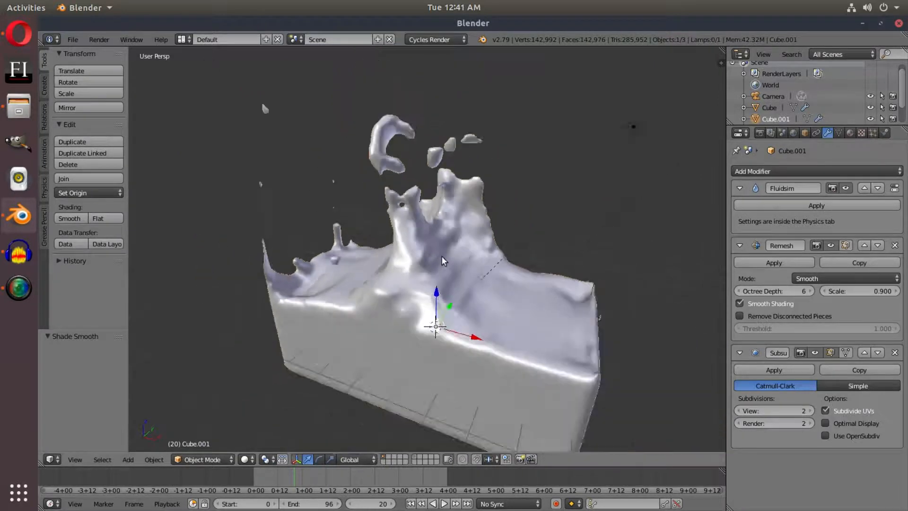
{"action": "scroll", "coordinate": [384, 377], "scroll_direction": "down", "scroll_amount": 1}
{"action": "key", "text": "shift+Left"}
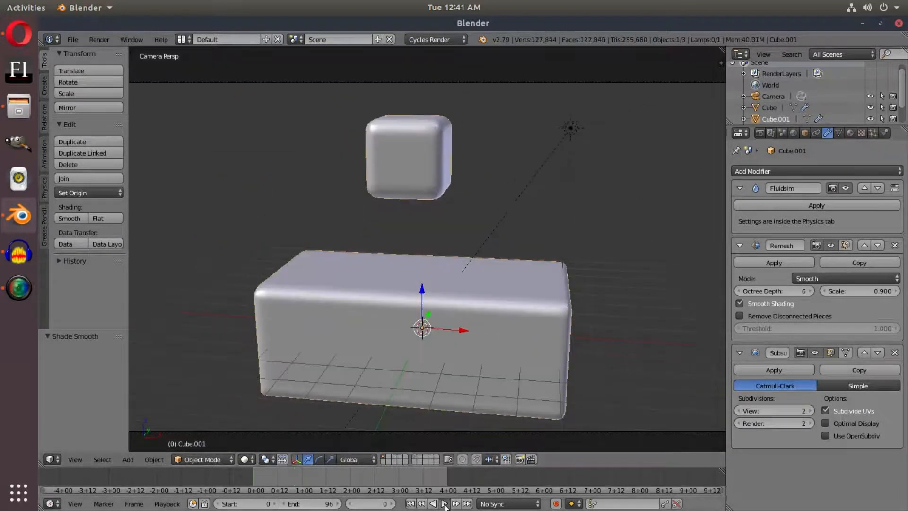
{"action": "key", "text": "alt+a"}
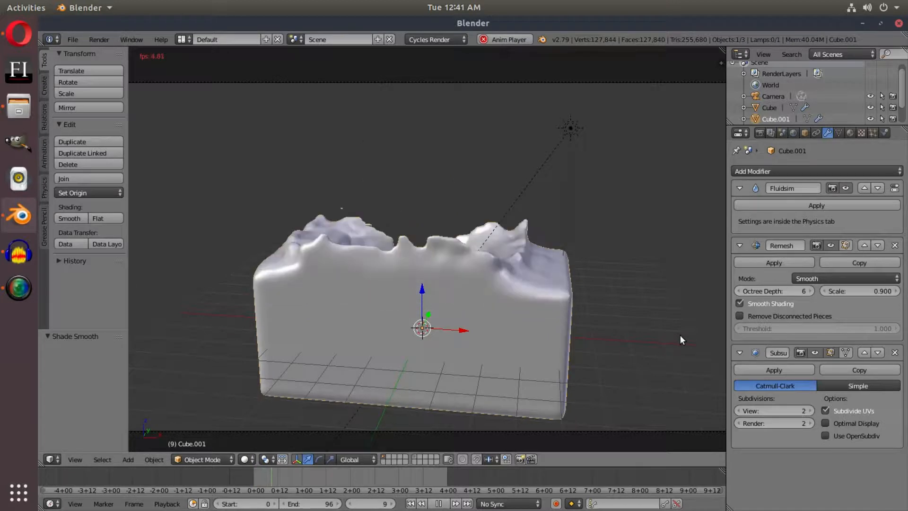